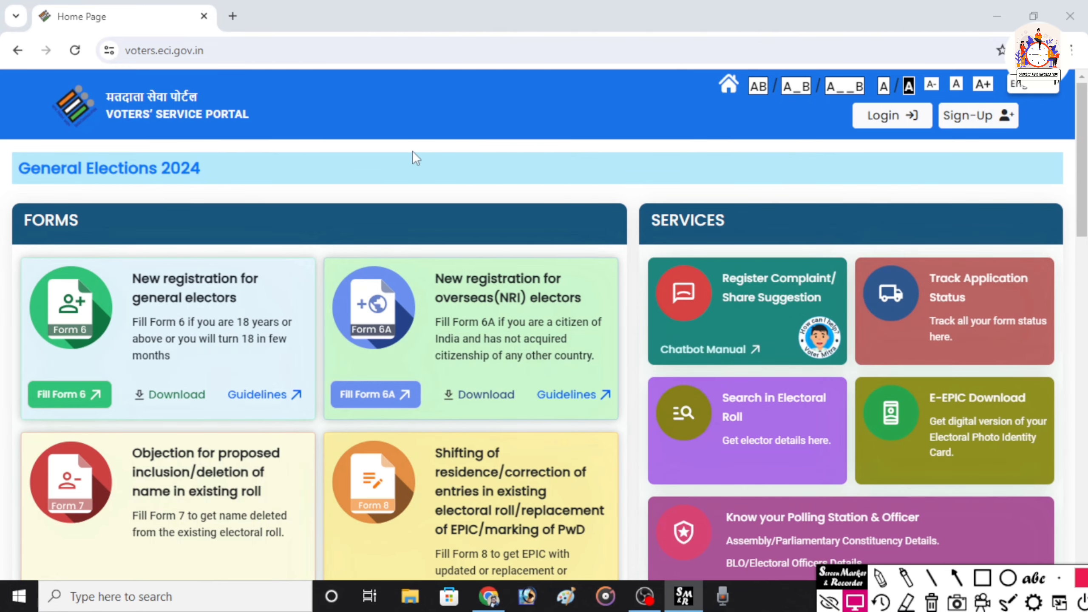
Outline the Sign-Up option on the portal's home page with a rectangle and open the sign-up page
{"action": "scroll", "coordinate": [380, 190], "scroll_direction": "down", "scroll_amount": 1}
{"action": "scroll", "coordinate": [381, 191], "scroll_direction": "down", "scroll_amount": 4}
{"action": "scroll", "coordinate": [1071, 220], "scroll_direction": "down", "scroll_amount": 6}
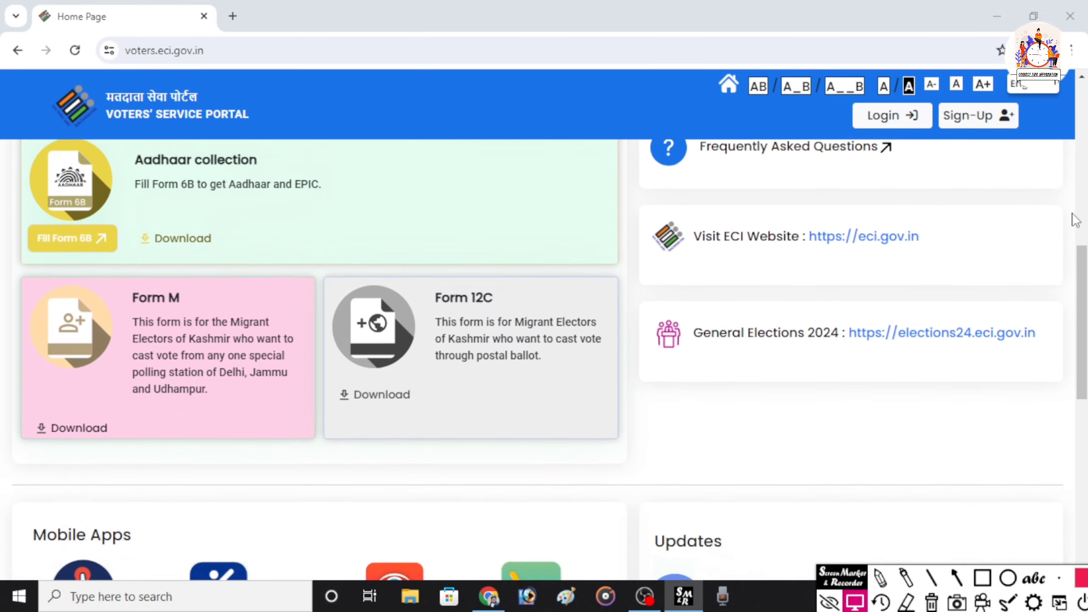
{"action": "scroll", "coordinate": [1074, 230], "scroll_direction": "up", "scroll_amount": 10}
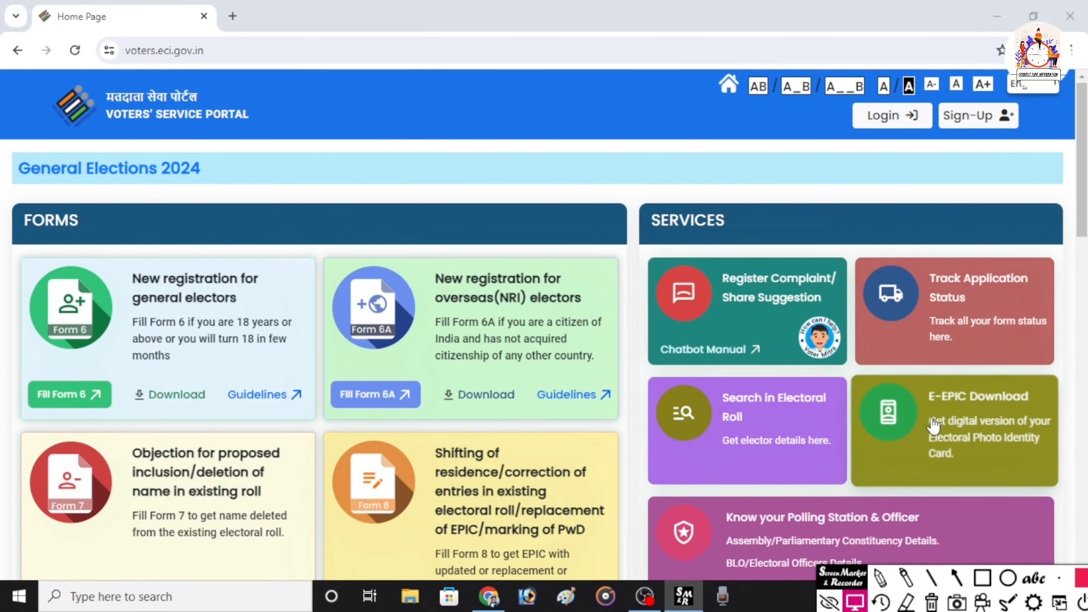
{"action": "left_click", "coordinate": [981, 579]}
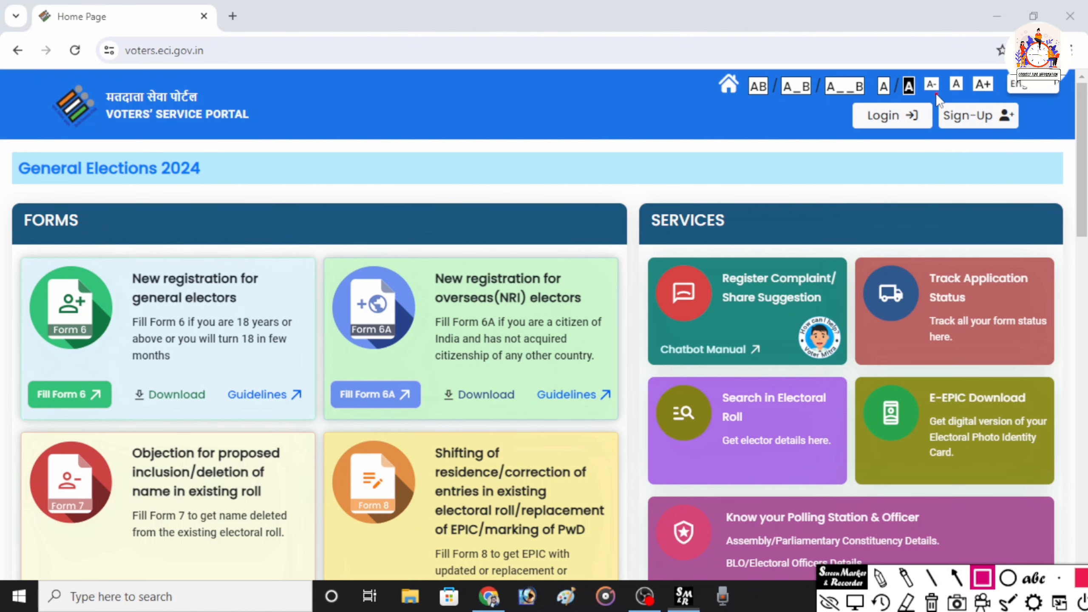
{"action": "mouse_move", "coordinate": [935, 94]}
{"action": "left_mouse_down"}
{"action": "mouse_move", "coordinate": [1011, 141]}
{"action": "mouse_move", "coordinate": [1022, 137]}
{"action": "left_mouse_up"}
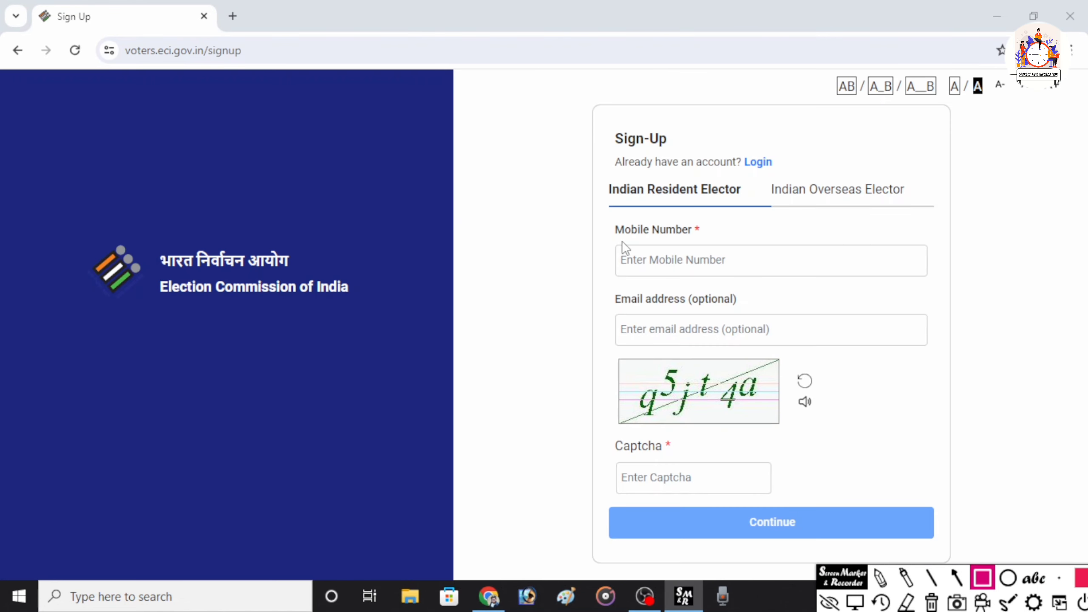
Outline the Mobile Number, Email address and Captcha fields, the captcha refresh control and Continue on the sign-up form with rectangles
{"action": "mouse_move", "coordinate": [608, 243]}
{"action": "left_mouse_down"}
{"action": "mouse_move", "coordinate": [913, 286]}
{"action": "mouse_move", "coordinate": [942, 281]}
{"action": "left_mouse_up"}
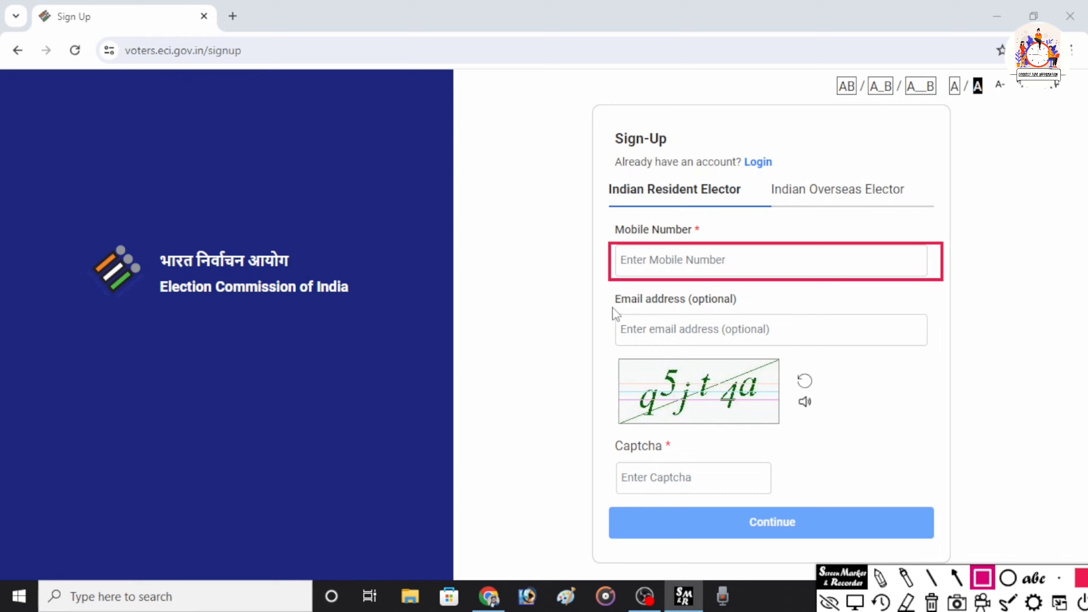
{"action": "mouse_move", "coordinate": [608, 307]}
{"action": "left_mouse_down"}
{"action": "mouse_move", "coordinate": [938, 338]}
{"action": "mouse_move", "coordinate": [939, 348]}
{"action": "left_mouse_up"}
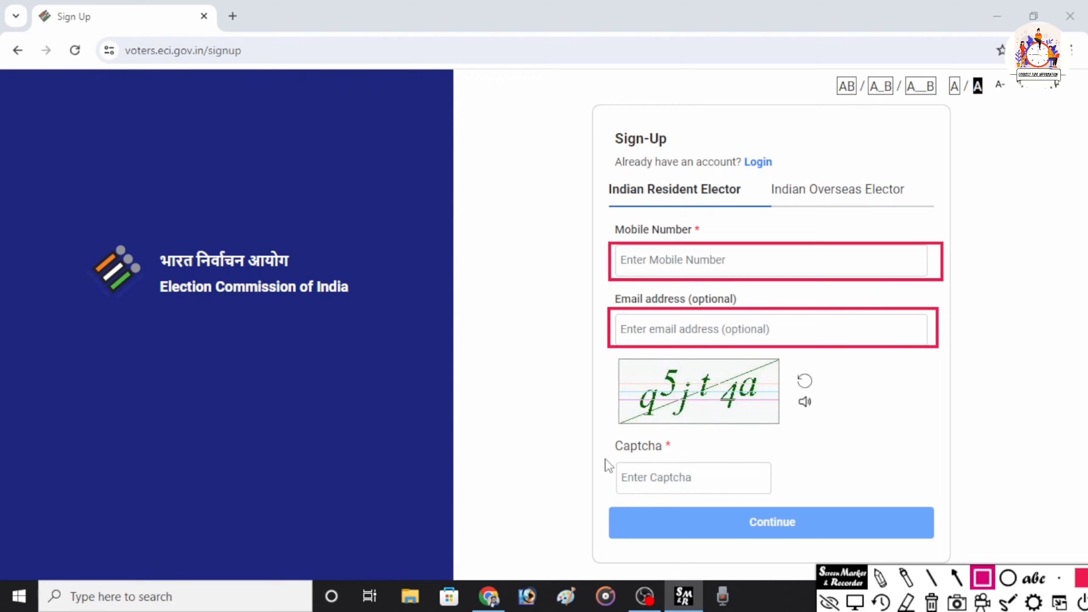
{"action": "mouse_move", "coordinate": [608, 455]}
{"action": "left_mouse_down"}
{"action": "mouse_move", "coordinate": [709, 486]}
{"action": "mouse_move", "coordinate": [777, 492]}
{"action": "left_mouse_up"}
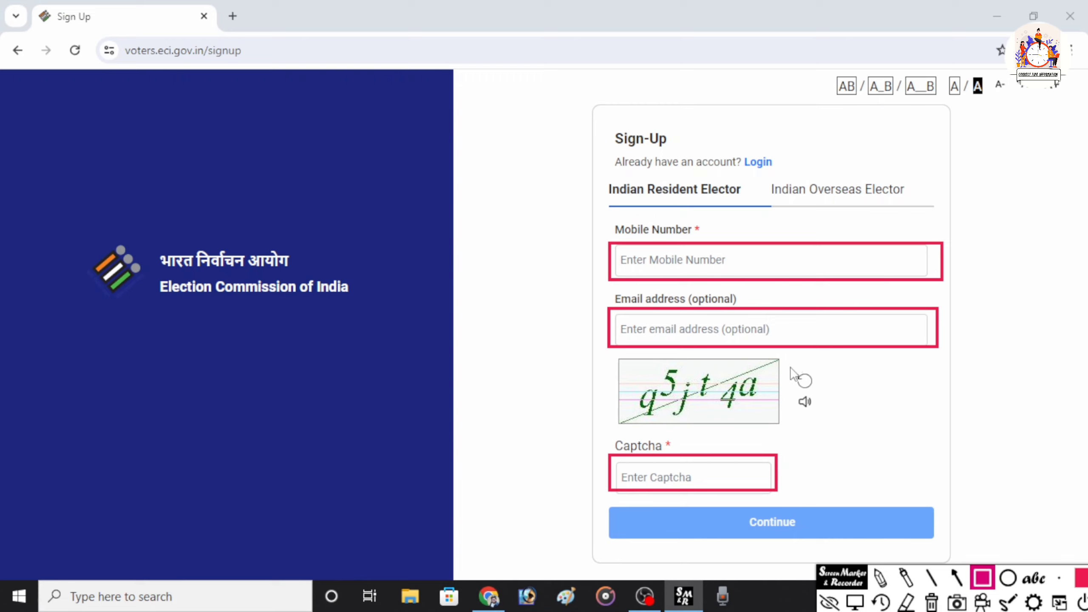
{"action": "left_click_drag", "start_coordinate": [791, 368], "coordinate": [829, 393]}
{"action": "left_click_drag", "start_coordinate": [710, 502], "coordinate": [842, 537]}
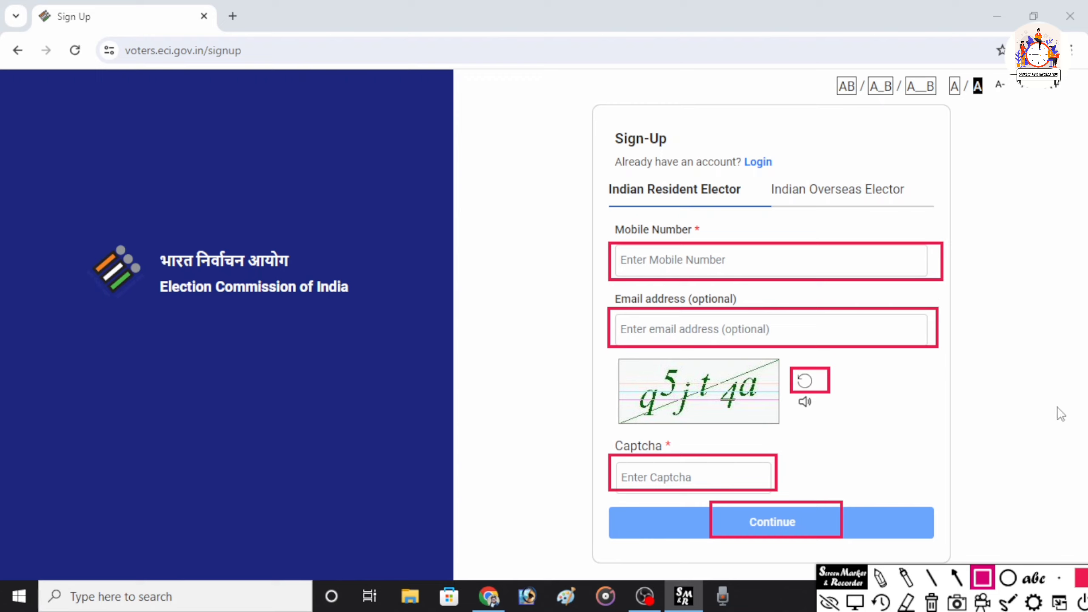
Undo all the rectangle outlines on the sign-up form and leave the screen-marking mode
{"action": "left_click", "coordinate": [884, 602]}
{"action": "left_click", "coordinate": [883, 603]}
{"action": "left_click", "coordinate": [884, 602]}
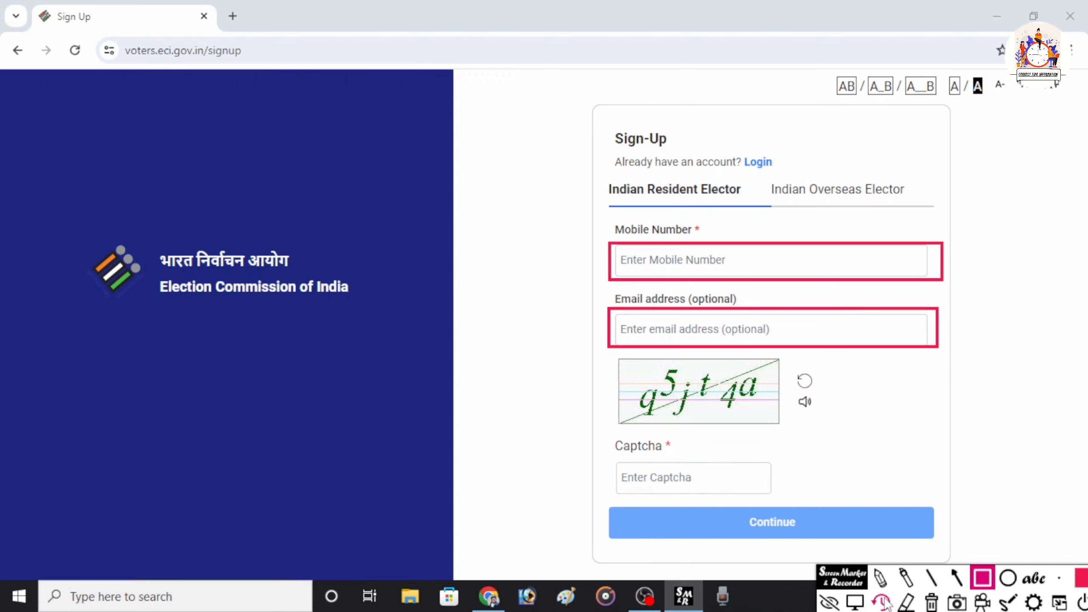
{"action": "left_click", "coordinate": [884, 602]}
{"action": "left_click", "coordinate": [884, 602]}
{"action": "left_click", "coordinate": [855, 602]}
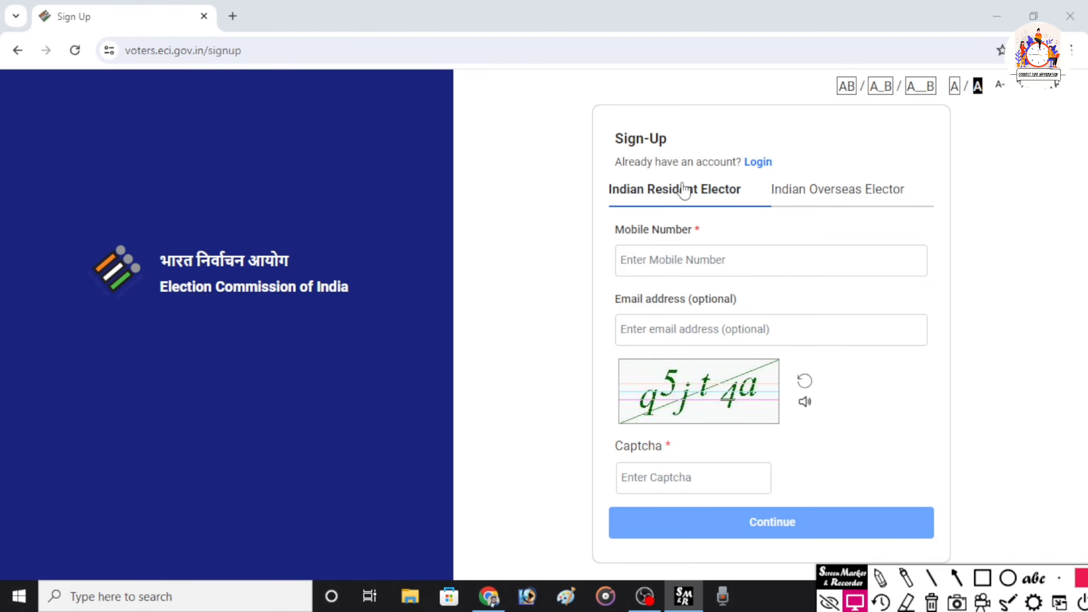
Look at the login page linked from the sign-up form, go back to the home page and open Login from there
{"action": "left_click", "coordinate": [754, 162]}
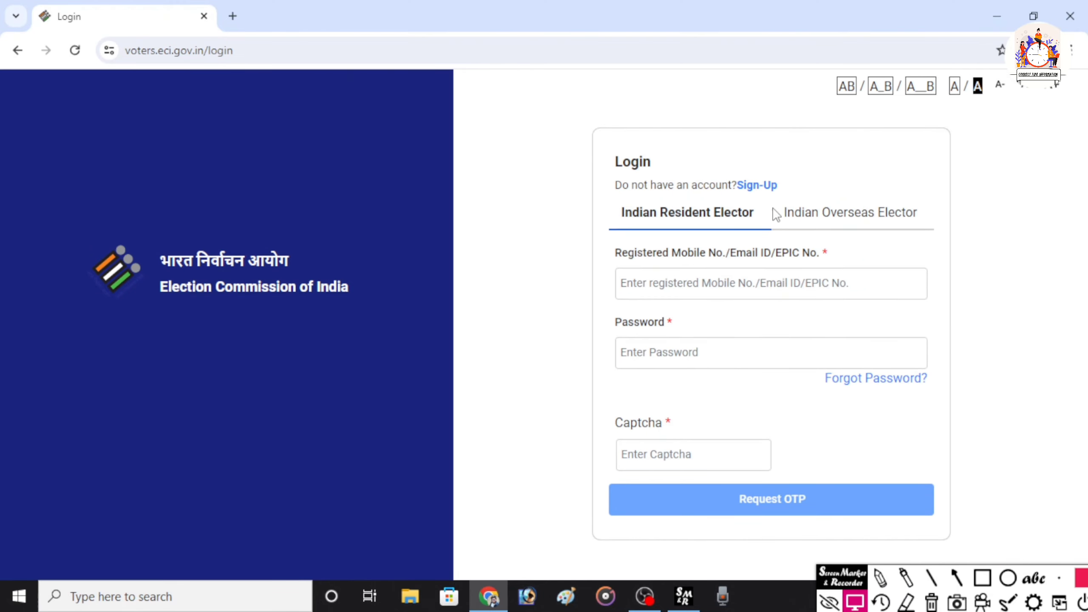
{"action": "left_click", "coordinate": [13, 52]}
{"action": "left_click", "coordinate": [9, 53]}
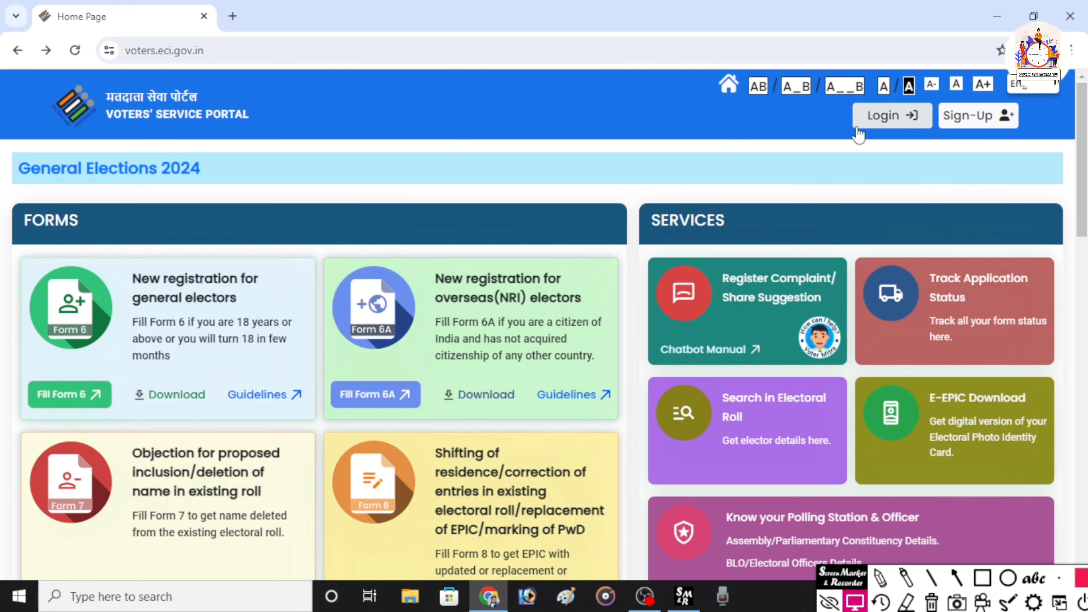
{"action": "left_click", "coordinate": [895, 118]}
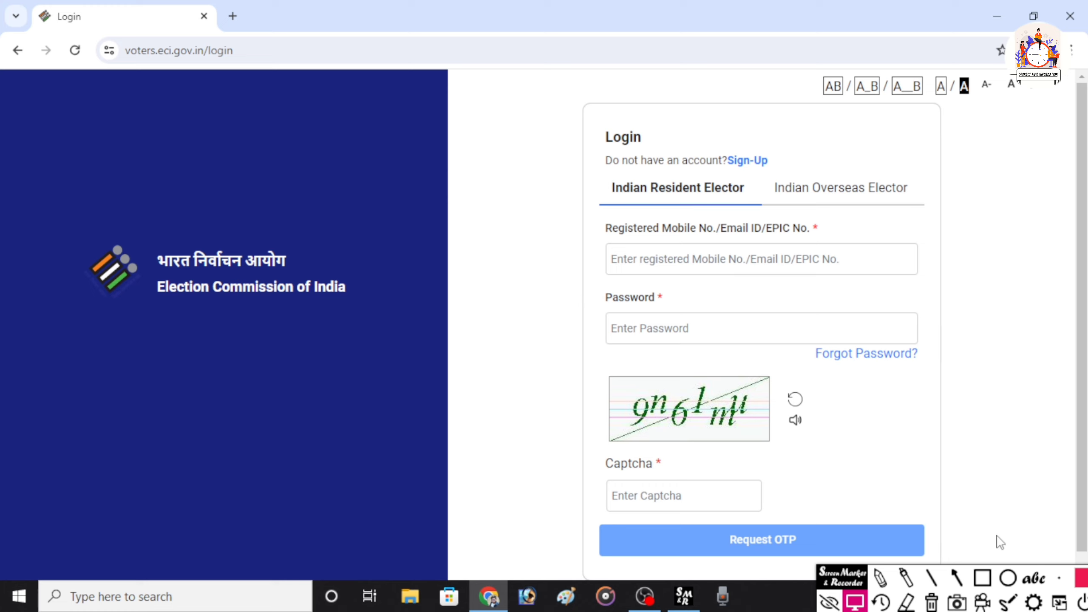
Outline the Registered Mobile No./Email ID/EPIC No., Password and Captcha fields, Forgot Password and Request OTP on the login form with rectangles
{"action": "left_click", "coordinate": [982, 577]}
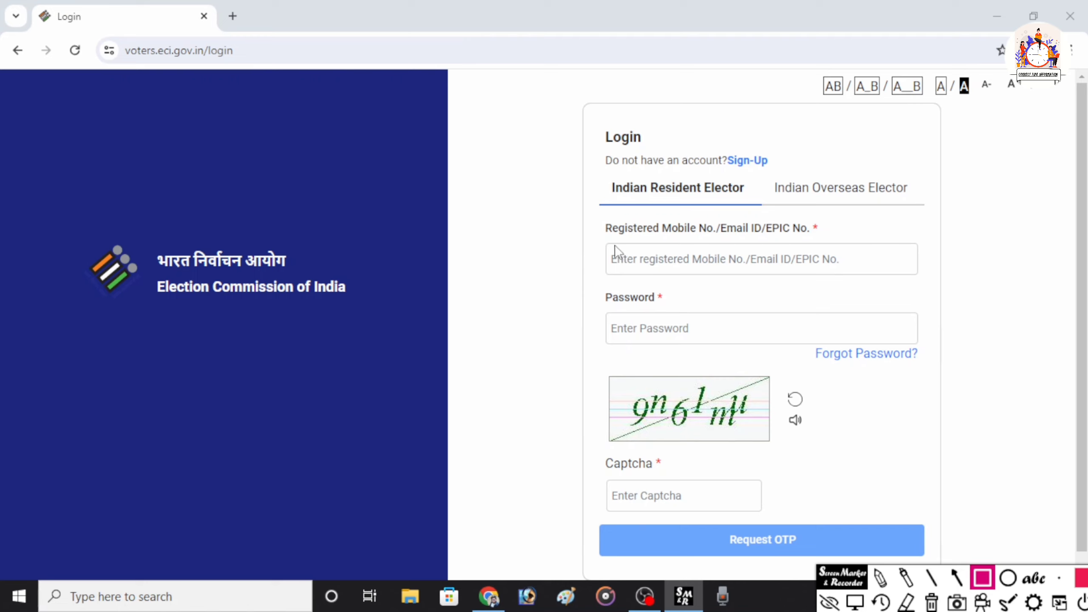
{"action": "left_click_drag", "start_coordinate": [602, 237], "coordinate": [924, 282]}
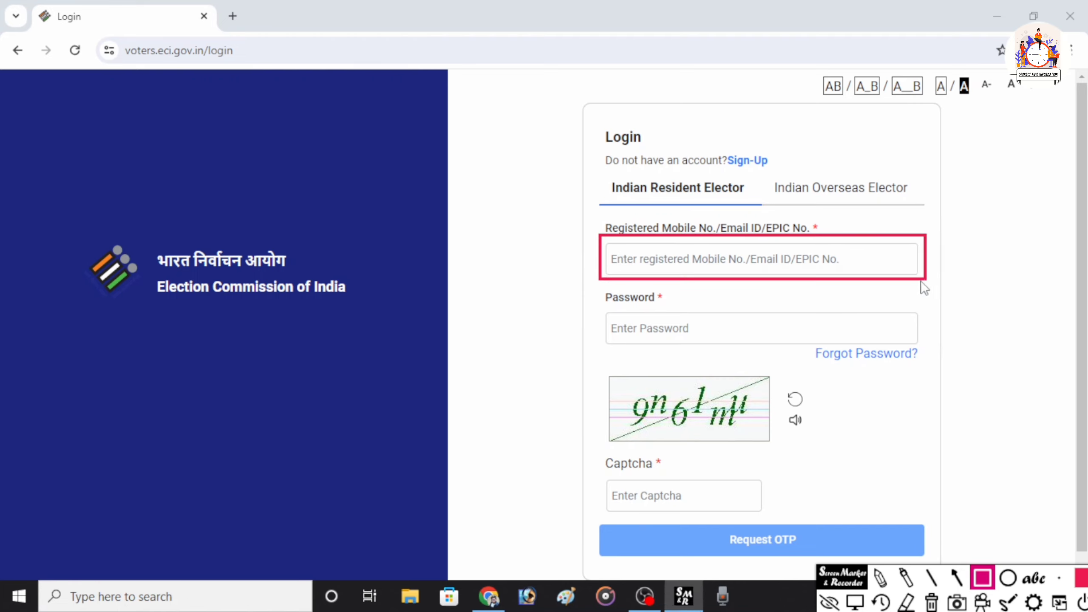
{"action": "mouse_move", "coordinate": [600, 310]}
{"action": "left_mouse_down"}
{"action": "mouse_move", "coordinate": [891, 353]}
{"action": "mouse_move", "coordinate": [928, 345]}
{"action": "left_mouse_up"}
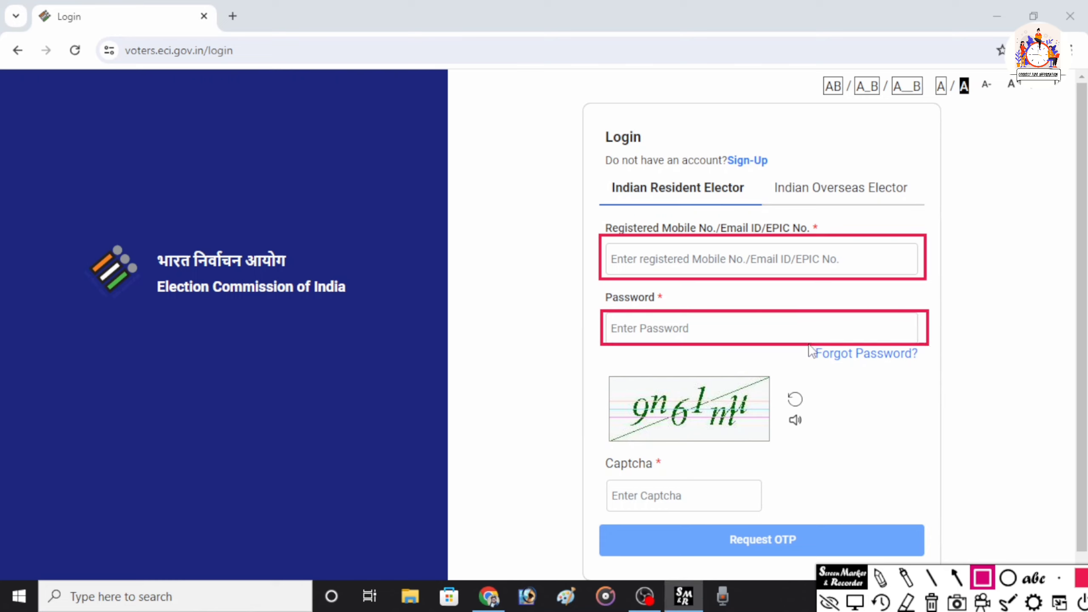
{"action": "mouse_move", "coordinate": [807, 343]}
{"action": "left_mouse_down"}
{"action": "mouse_move", "coordinate": [884, 377]}
{"action": "mouse_move", "coordinate": [938, 378]}
{"action": "left_mouse_up"}
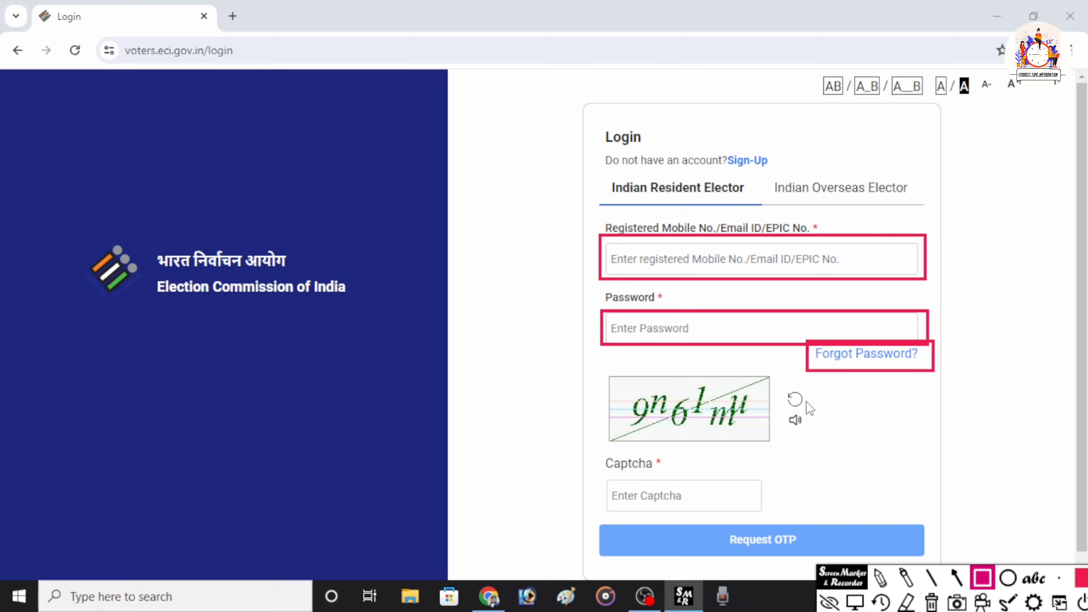
{"action": "mouse_move", "coordinate": [601, 478]}
{"action": "left_mouse_down"}
{"action": "mouse_move", "coordinate": [699, 512]}
{"action": "mouse_move", "coordinate": [778, 511]}
{"action": "left_mouse_up"}
{"action": "mouse_move", "coordinate": [636, 513]}
{"action": "left_mouse_down"}
{"action": "mouse_move", "coordinate": [754, 608]}
{"action": "mouse_move", "coordinate": [814, 600]}
{"action": "mouse_move", "coordinate": [887, 553]}
{"action": "left_mouse_up"}
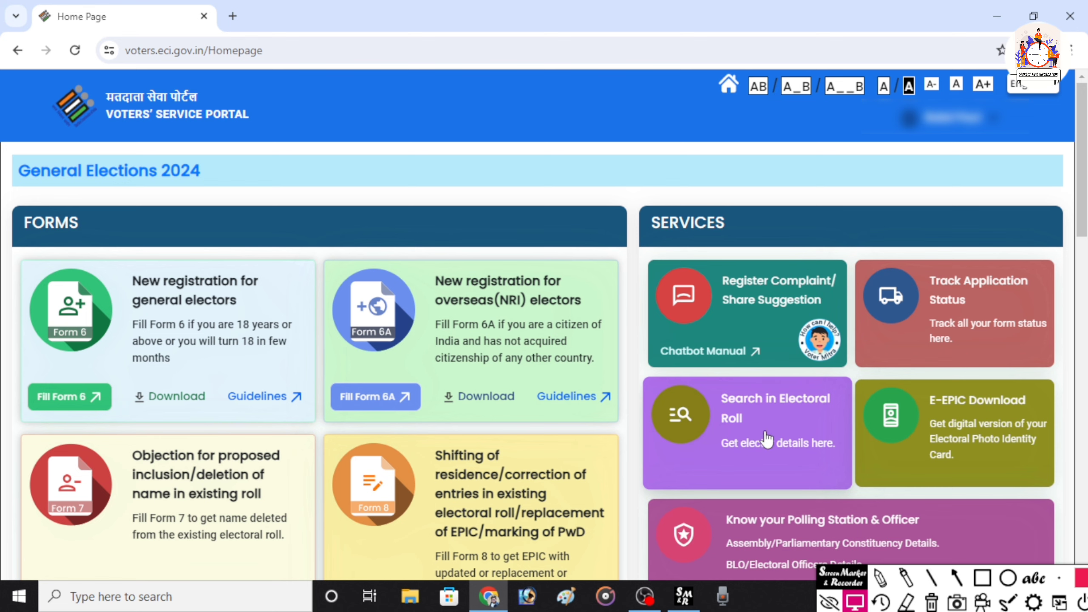
Outline the Fill Form 8 option on the logged-in home page with a rectangle
{"action": "scroll", "coordinate": [958, 451], "scroll_direction": "down", "scroll_amount": 3}
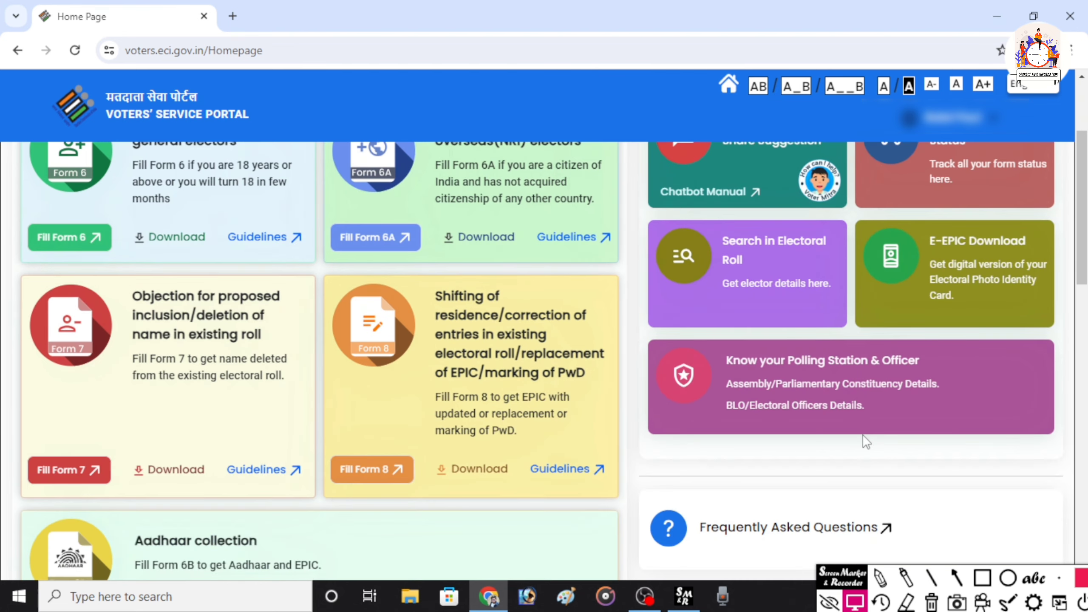
{"action": "scroll", "coordinate": [958, 451], "scroll_direction": "up", "scroll_amount": 3}
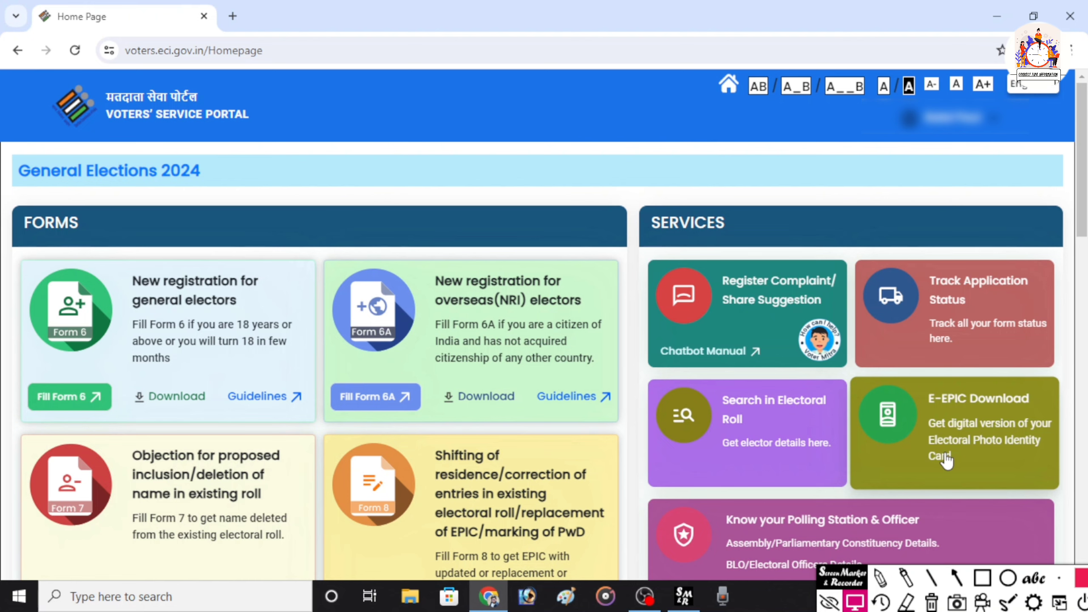
{"action": "scroll", "coordinate": [945, 460], "scroll_direction": "down", "scroll_amount": 3}
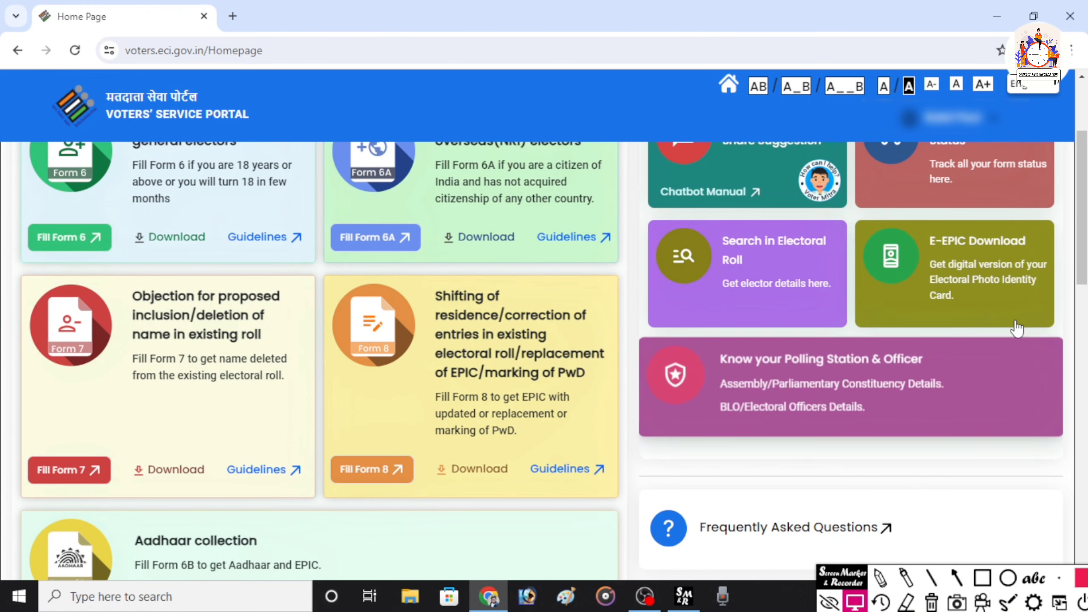
{"action": "left_click", "coordinate": [982, 578]}
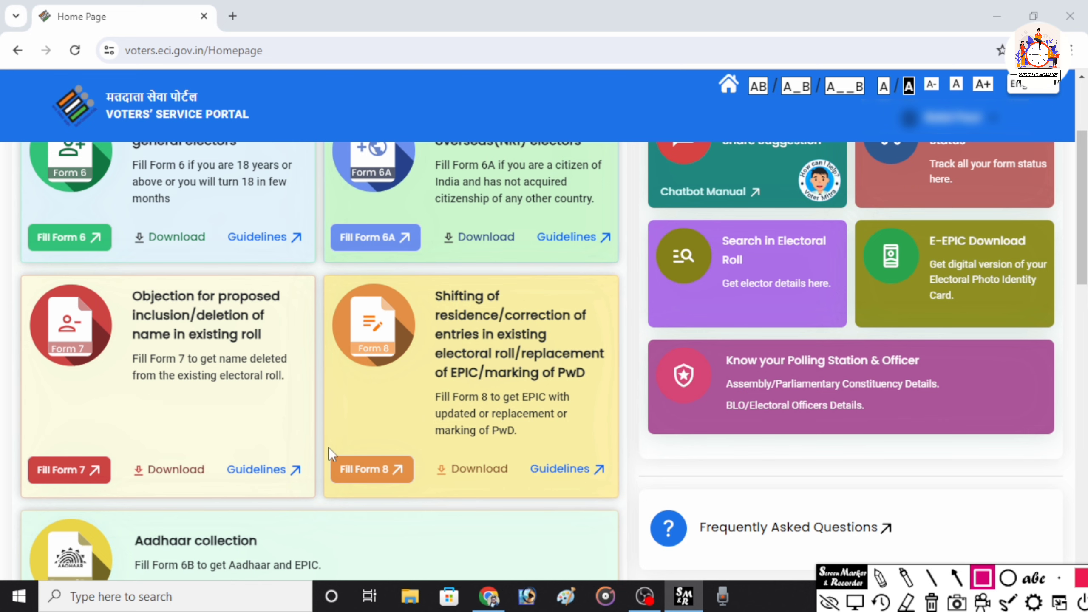
{"action": "left_click_drag", "start_coordinate": [327, 450], "coordinate": [422, 490]}
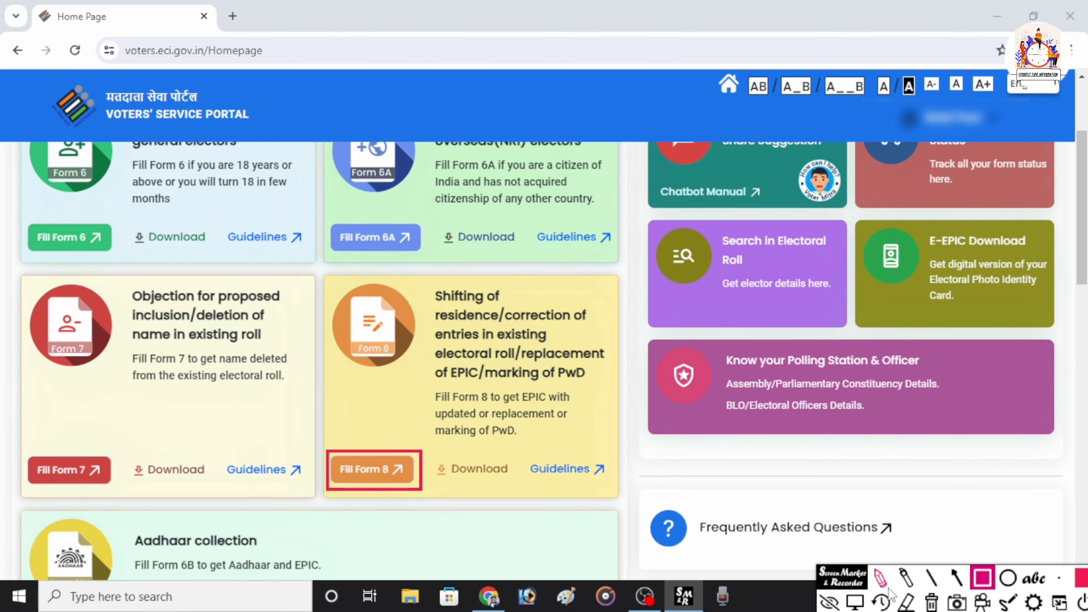
Undo the outline around Fill Form 8 and open Form 8
{"action": "left_click", "coordinate": [881, 601]}
{"action": "left_click", "coordinate": [855, 601]}
{"action": "left_click", "coordinate": [370, 477]}
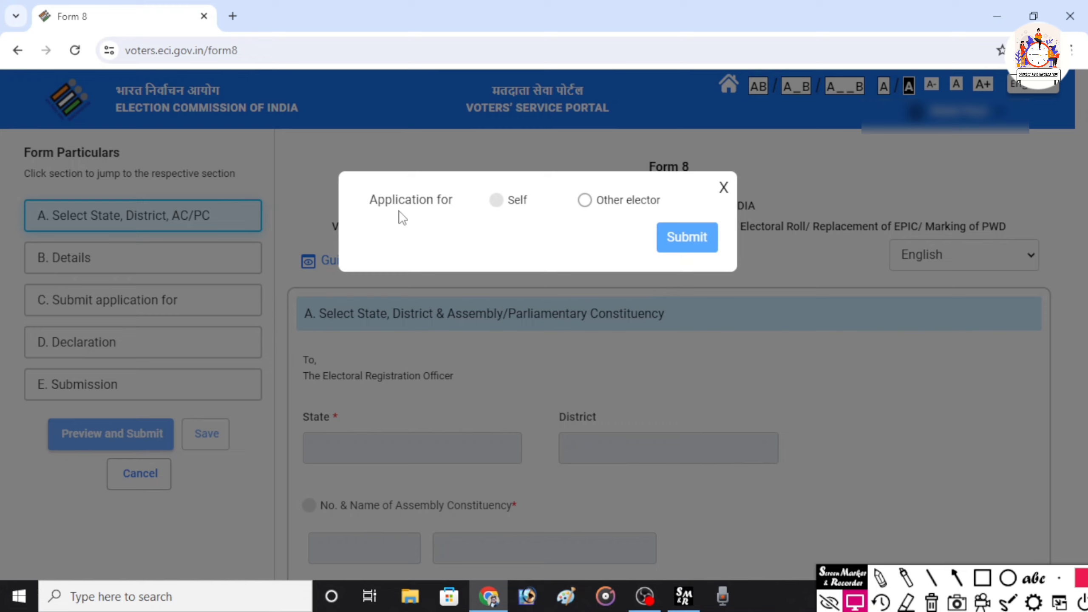
Set the application for Other elector, outline the Epic Number field and Submit option, and submit the elector's EPIC number
{"action": "left_click", "coordinate": [585, 201]}
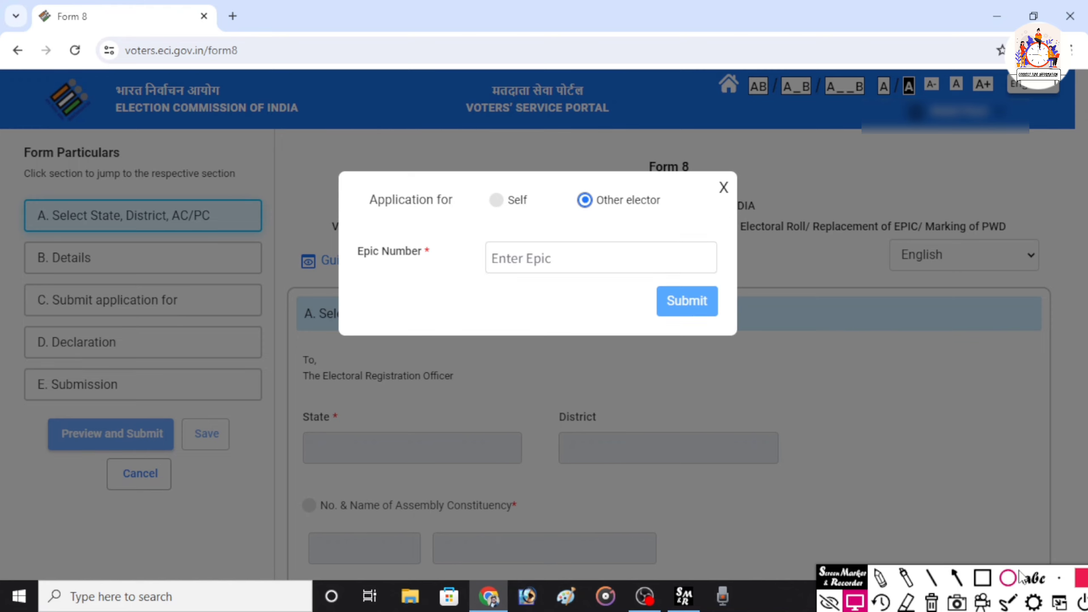
{"action": "left_click", "coordinate": [984, 585]}
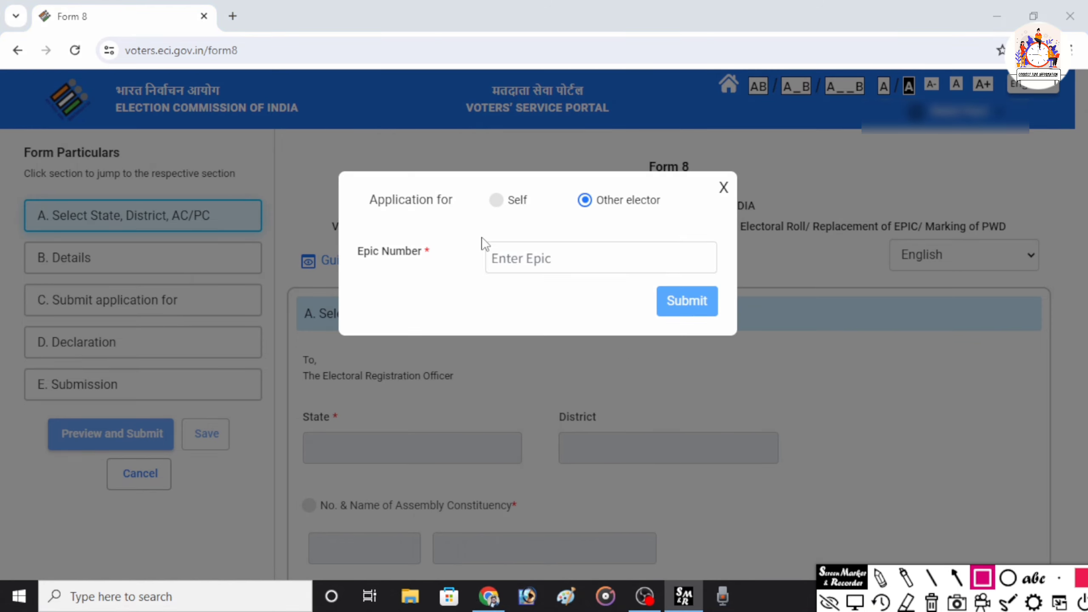
{"action": "mouse_move", "coordinate": [482, 238]}
{"action": "left_mouse_down"}
{"action": "mouse_move", "coordinate": [513, 265]}
{"action": "mouse_move", "coordinate": [726, 276]}
{"action": "left_mouse_up"}
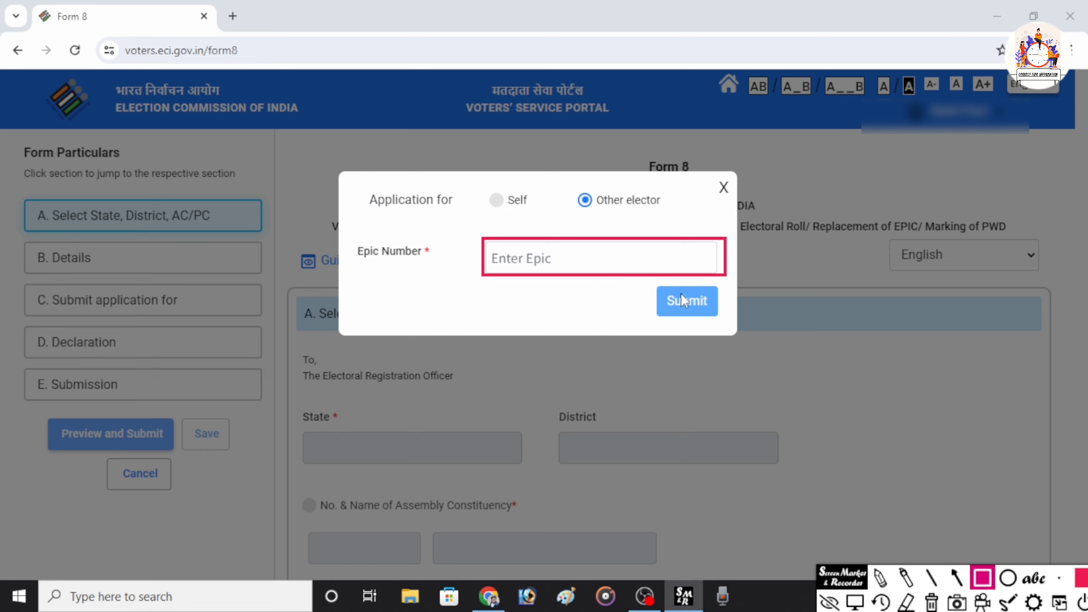
{"action": "left_click_drag", "start_coordinate": [657, 285], "coordinate": [724, 317]}
{"action": "left_click", "coordinate": [686, 300]}
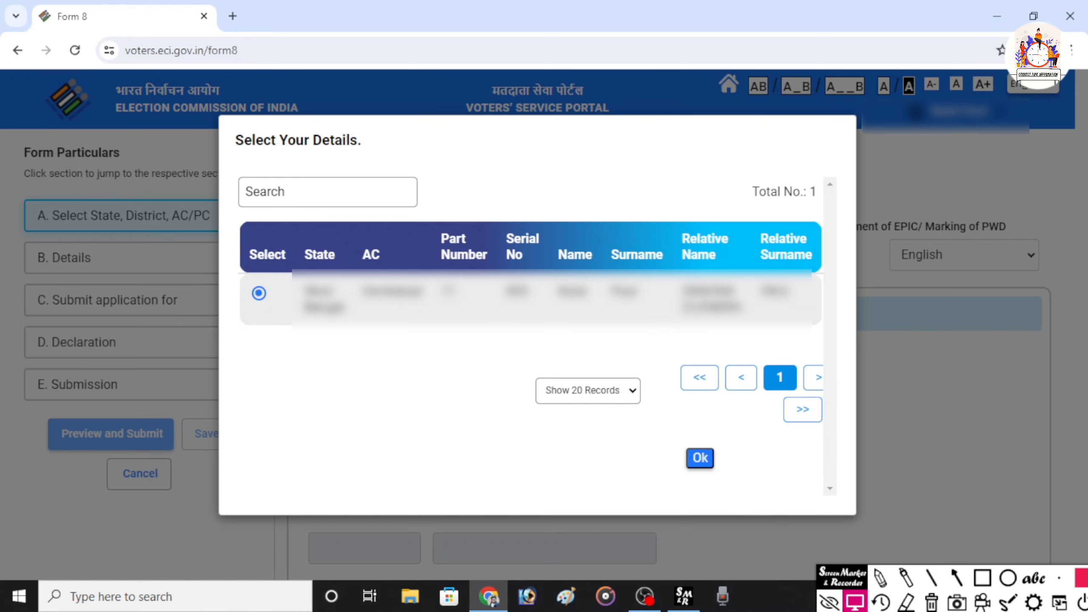
Confirm the listed elector's details and choose Correction of Entries in Existing Electoral Roll as the application type
{"action": "left_click", "coordinate": [696, 461]}
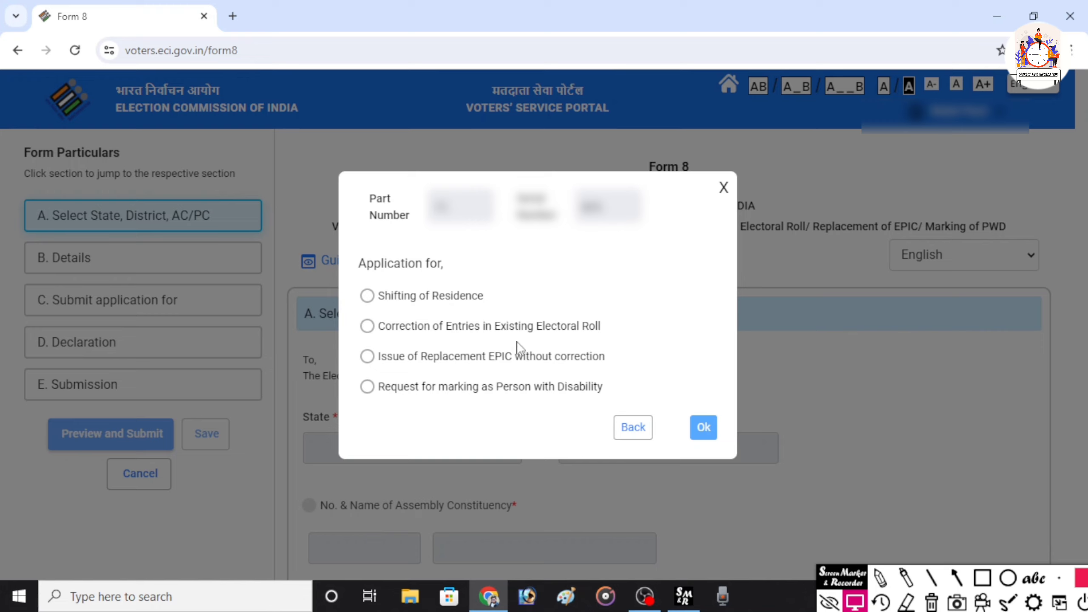
{"action": "left_click", "coordinate": [366, 333]}
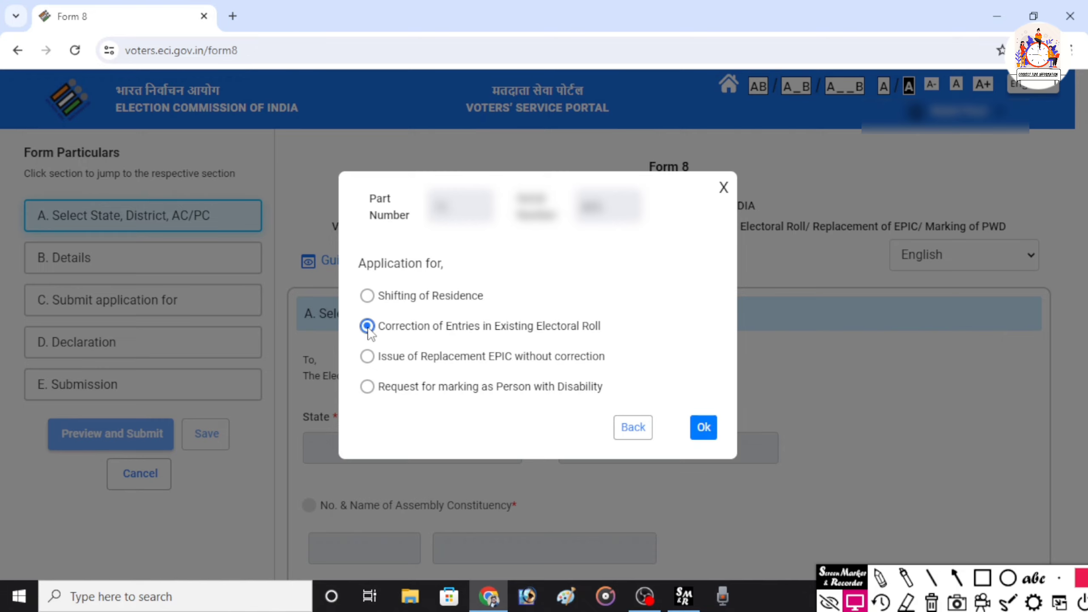
{"action": "left_click", "coordinate": [703, 427]}
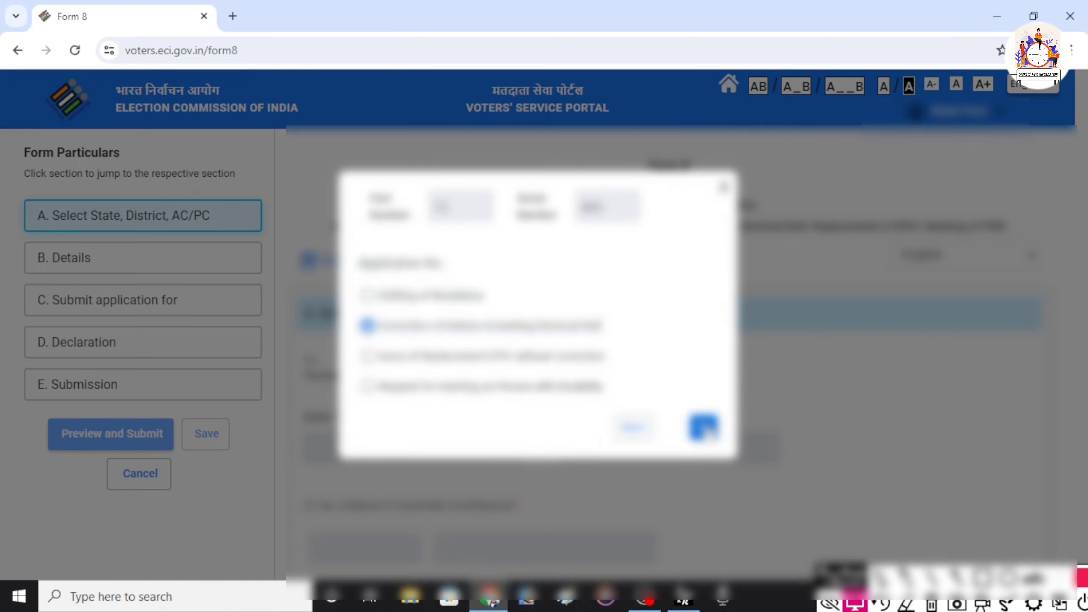
Select Photo as the detail to correct in the Application for Correction of Entries section of Form 8
{"action": "scroll", "coordinate": [745, 399], "scroll_direction": "down", "scroll_amount": 10}
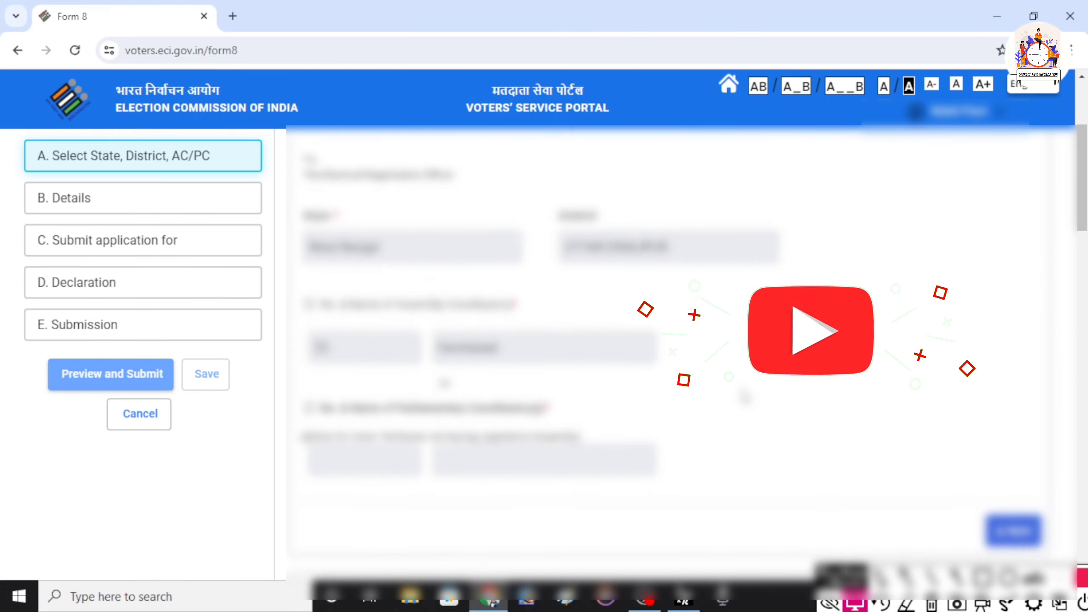
{"action": "scroll", "coordinate": [724, 274], "scroll_direction": "down", "scroll_amount": 10}
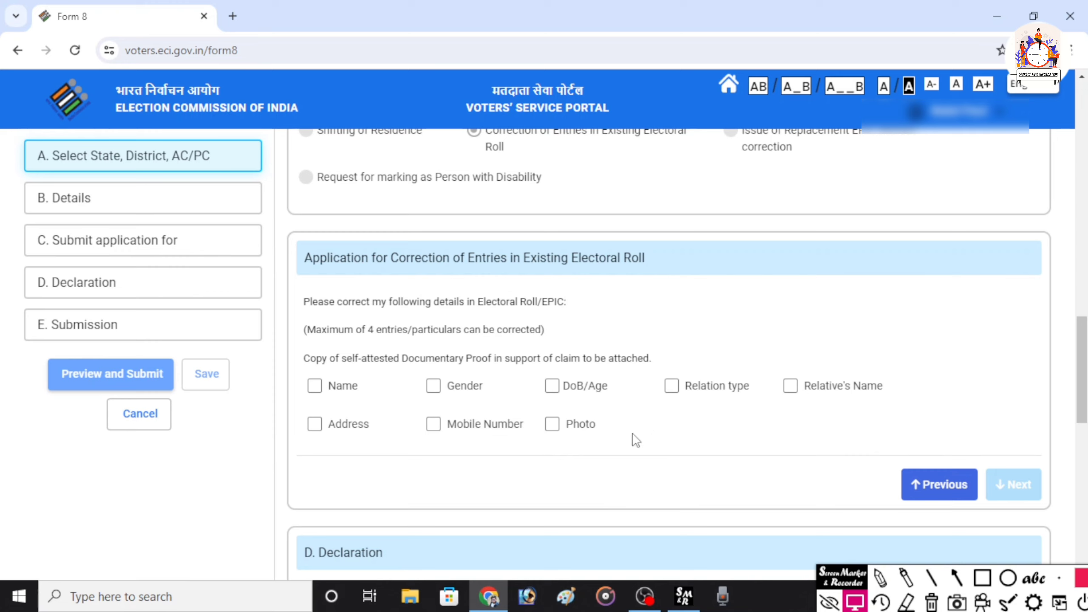
{"action": "left_click", "coordinate": [555, 426]}
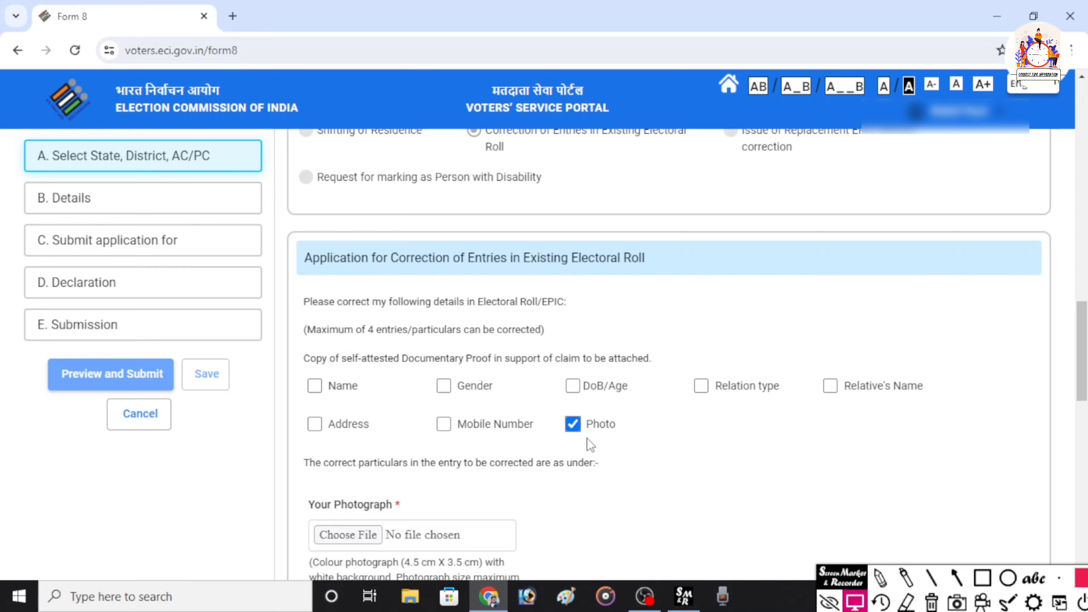
{"action": "scroll", "coordinate": [603, 444], "scroll_direction": "down", "scroll_amount": 2}
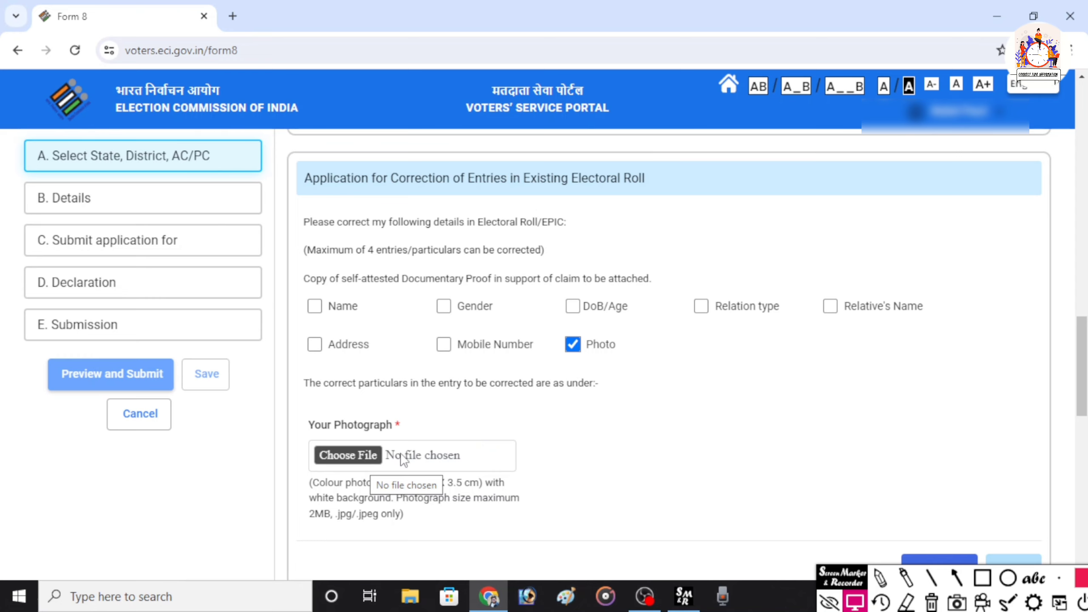
Upload the elector's photograph with its cropped preview accepted, proceed to the Declaration section and acknowledge the face check
{"action": "left_click", "coordinate": [362, 460]}
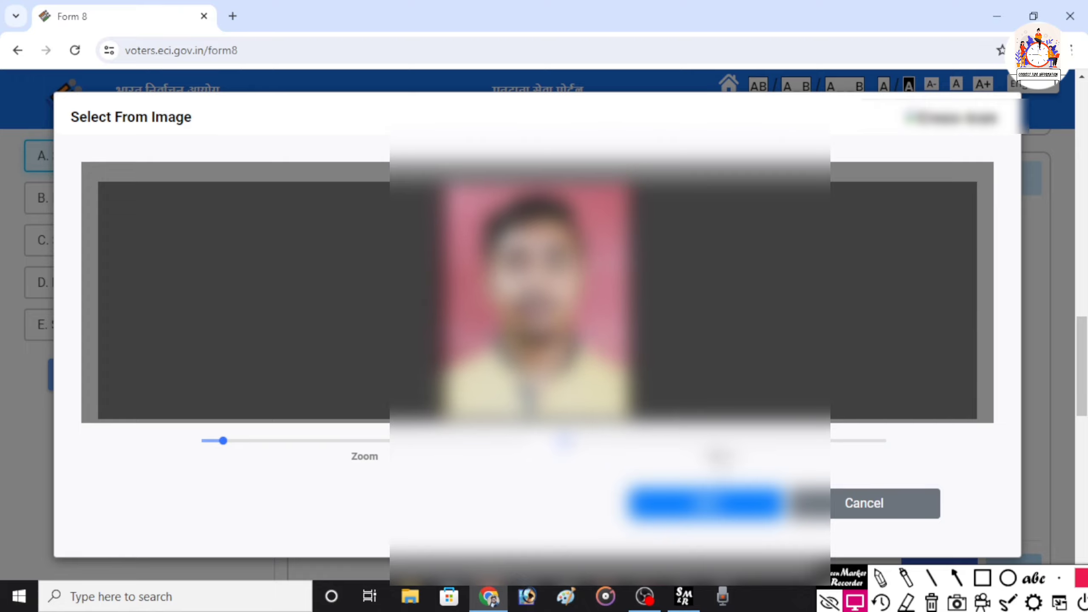
{"action": "left_click", "coordinate": [723, 505]}
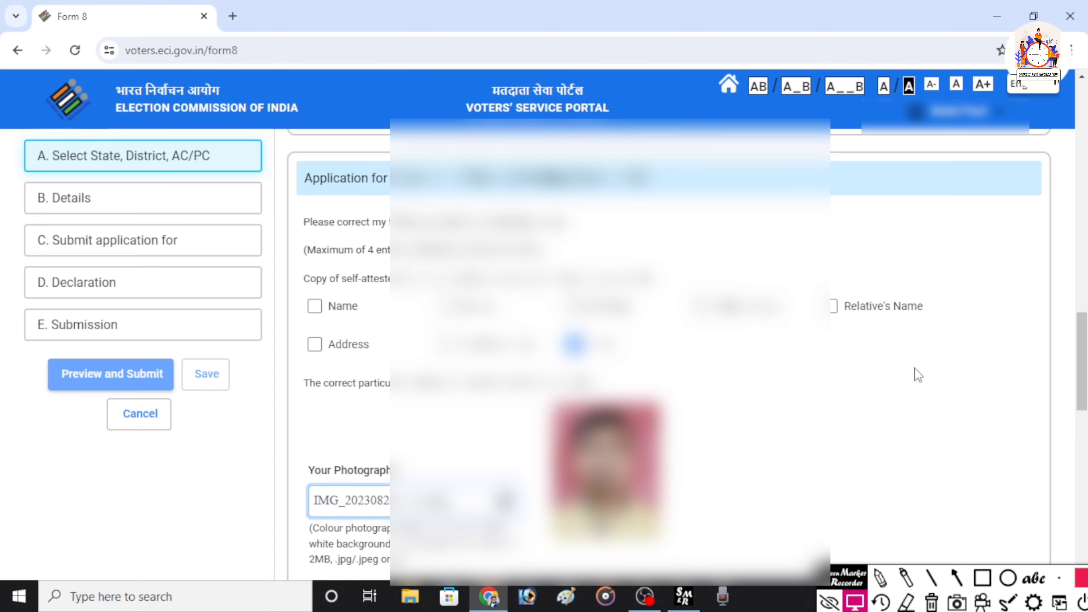
{"action": "scroll", "coordinate": [901, 376], "scroll_direction": "down", "scroll_amount": 2}
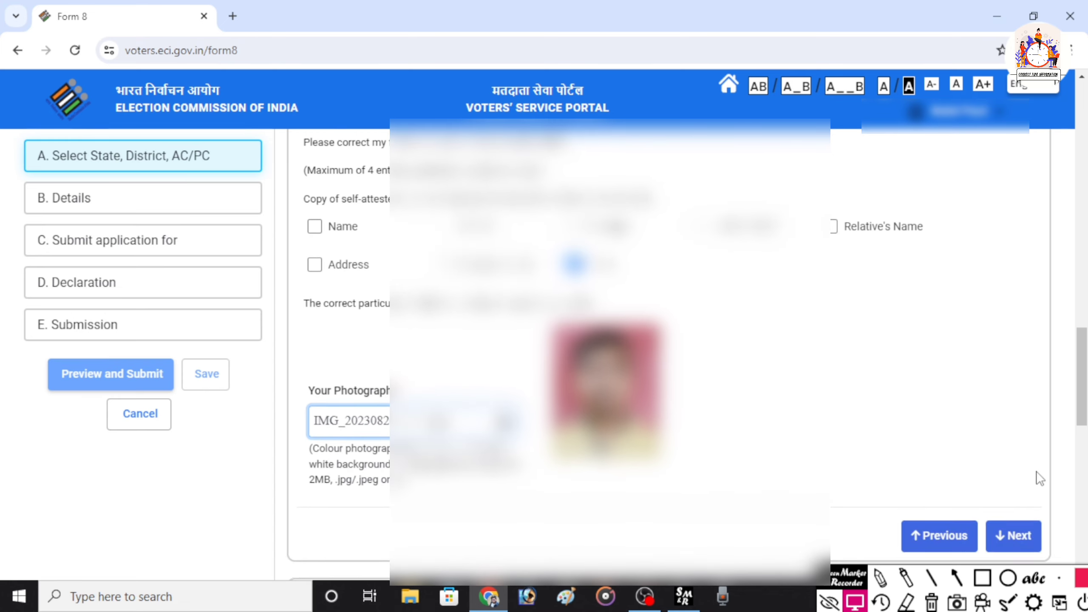
{"action": "left_click", "coordinate": [1016, 536]}
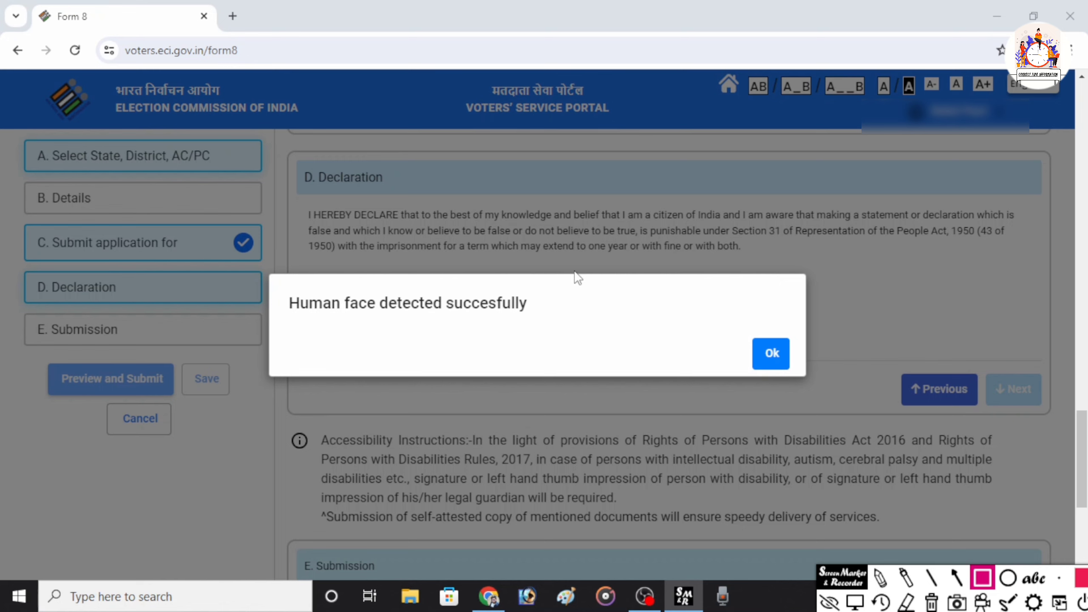
{"action": "left_click", "coordinate": [769, 353]}
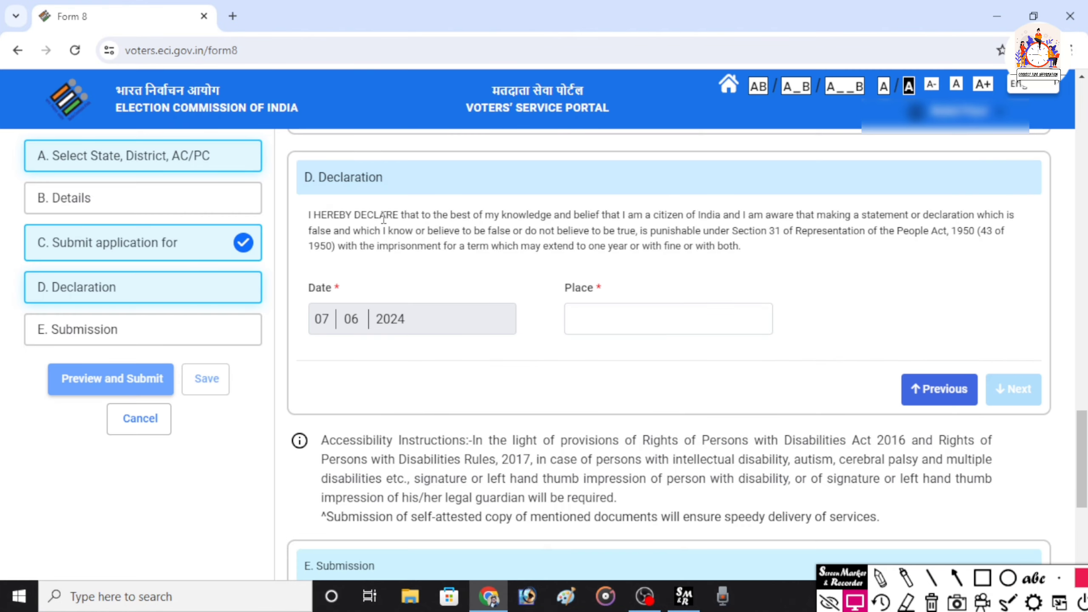
Outline the Place field and the Next option in the Declaration section, and continue to the Submission section
{"action": "left_click", "coordinate": [982, 577]}
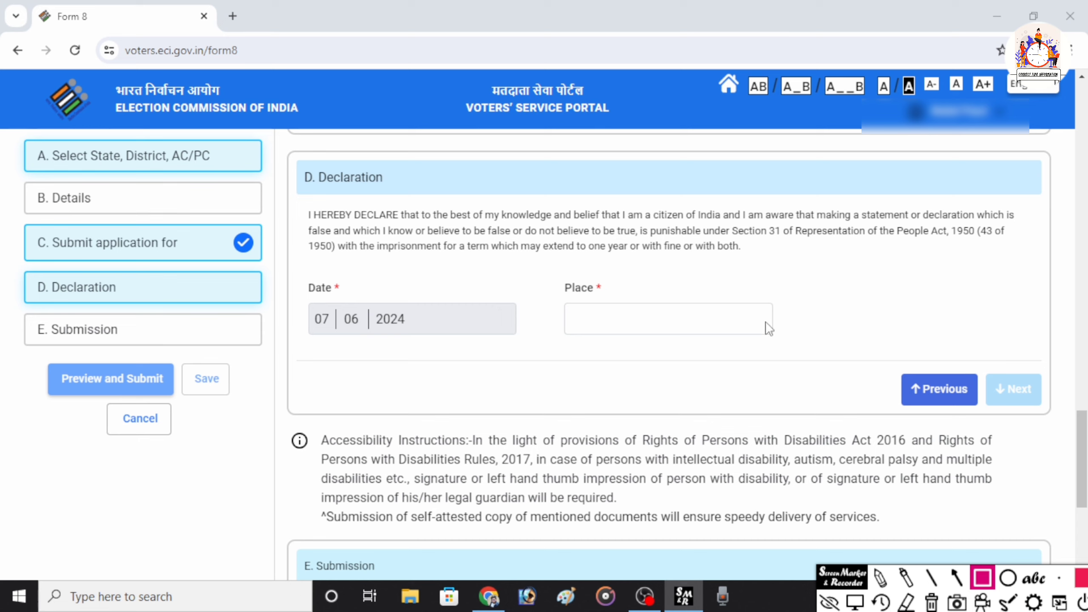
{"action": "mouse_move", "coordinate": [551, 291]}
{"action": "left_mouse_down"}
{"action": "mouse_move", "coordinate": [616, 319]}
{"action": "mouse_move", "coordinate": [800, 362]}
{"action": "left_mouse_up"}
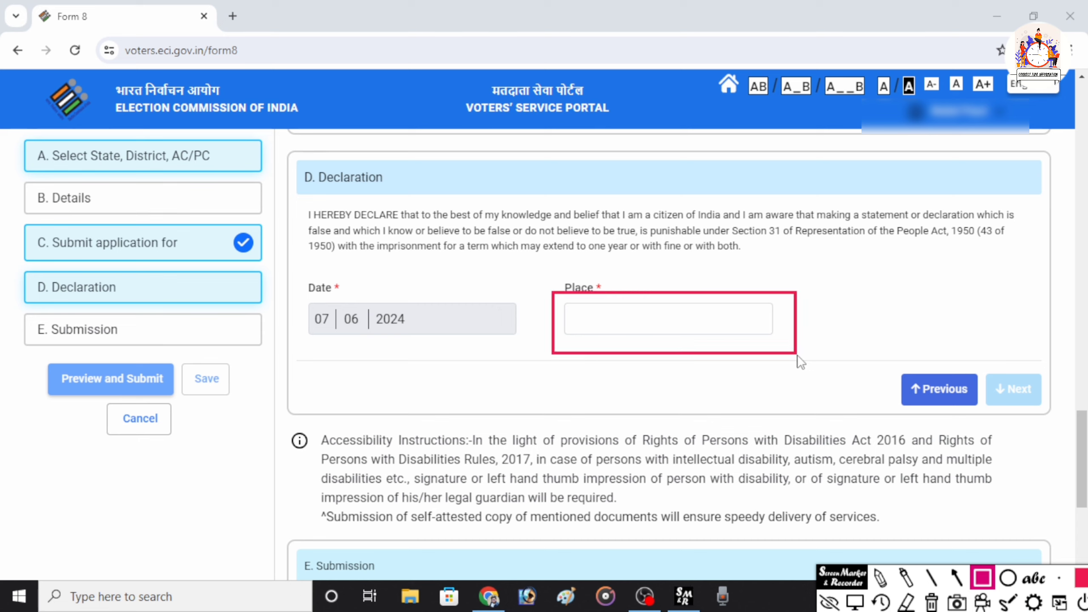
{"action": "left_click", "coordinate": [887, 604]}
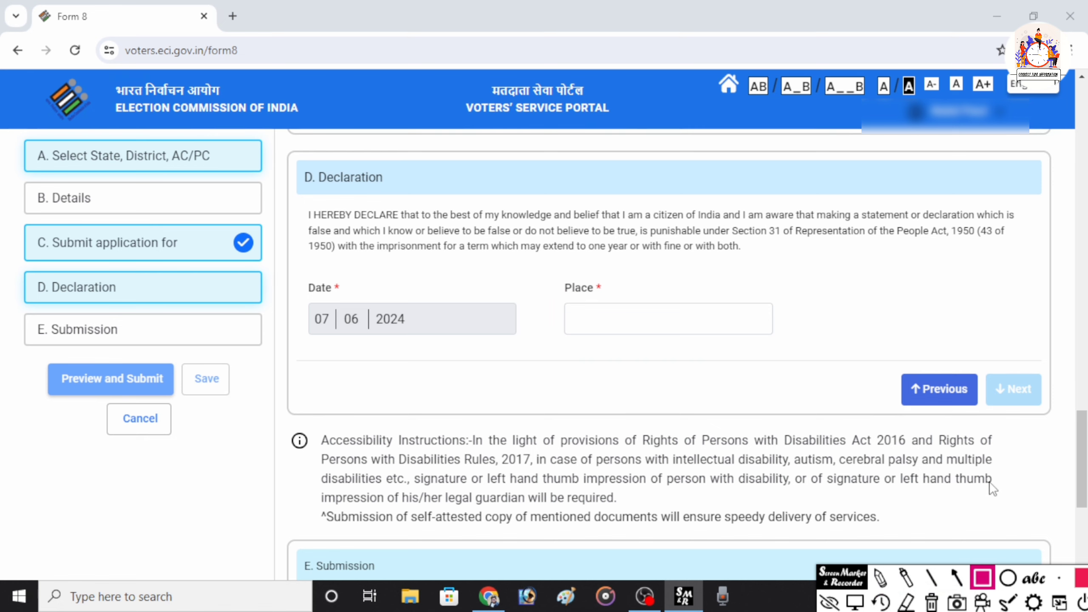
{"action": "left_click_drag", "start_coordinate": [987, 366], "coordinate": [1070, 434]}
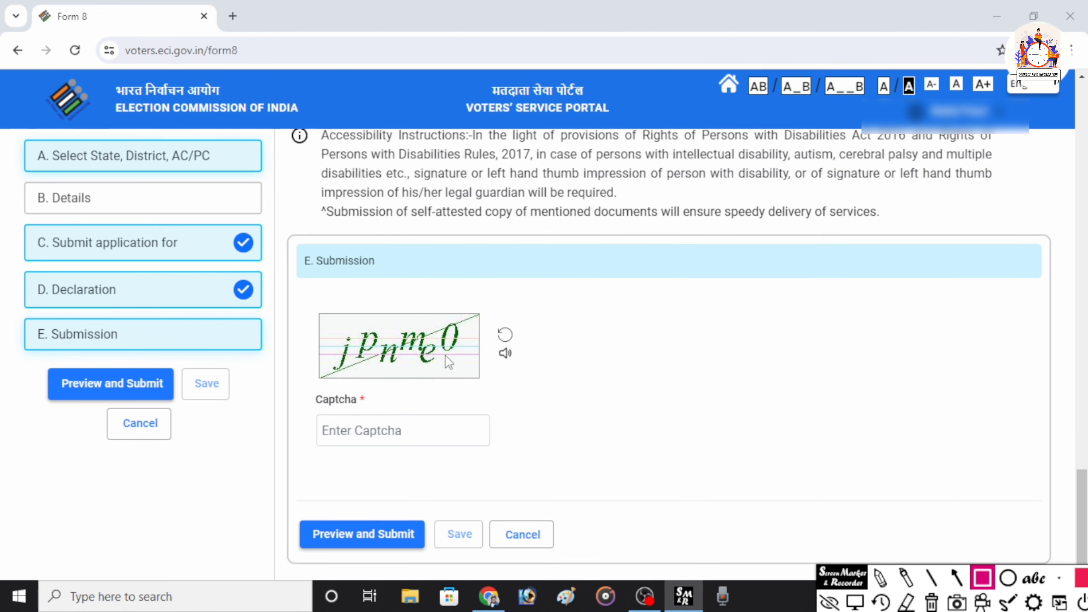
Outline the Captcha field and the captcha refresh option in the Submission section, and clear both outlines
{"action": "mouse_move", "coordinate": [315, 411]}
{"action": "left_mouse_down"}
{"action": "mouse_move", "coordinate": [332, 424]}
{"action": "mouse_move", "coordinate": [501, 456]}
{"action": "left_mouse_up"}
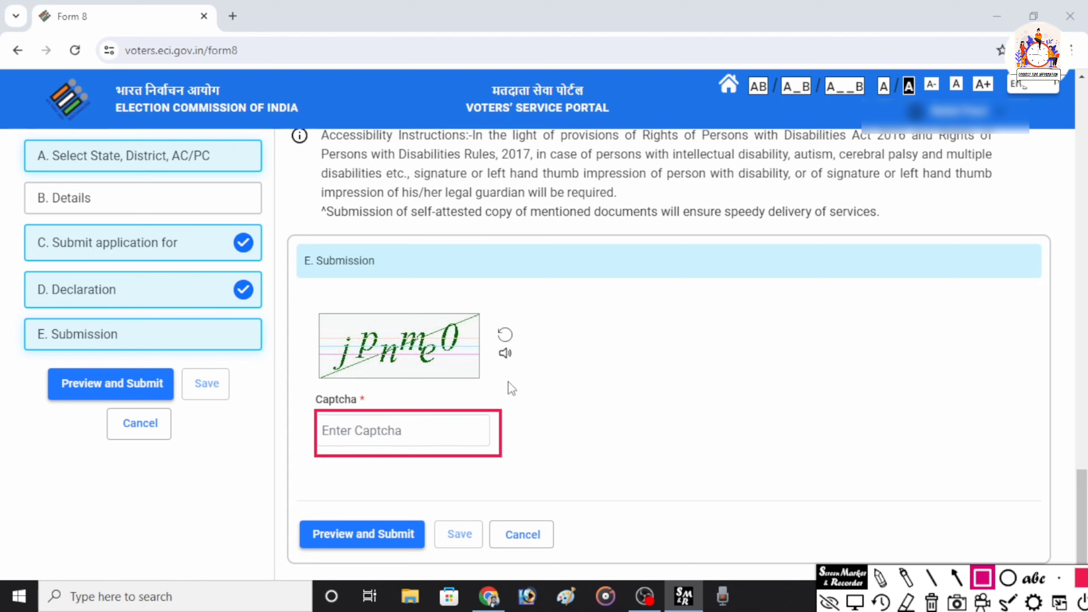
{"action": "left_click_drag", "start_coordinate": [486, 321], "coordinate": [526, 347]}
{"action": "left_click", "coordinate": [878, 602]}
{"action": "left_click", "coordinate": [878, 602]}
{"action": "left_click", "coordinate": [855, 602]}
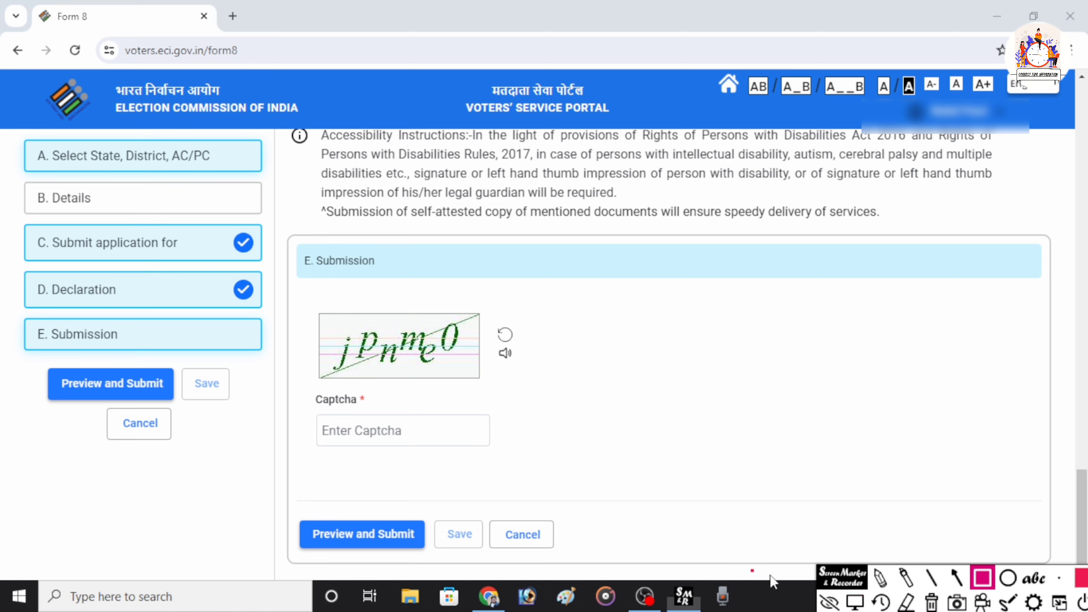
Enter the captcha code in the Submission section and review the full preview of the completed Form 8
{"action": "left_click", "coordinate": [402, 430]}
{"action": "type", "text": "jpnme0"}
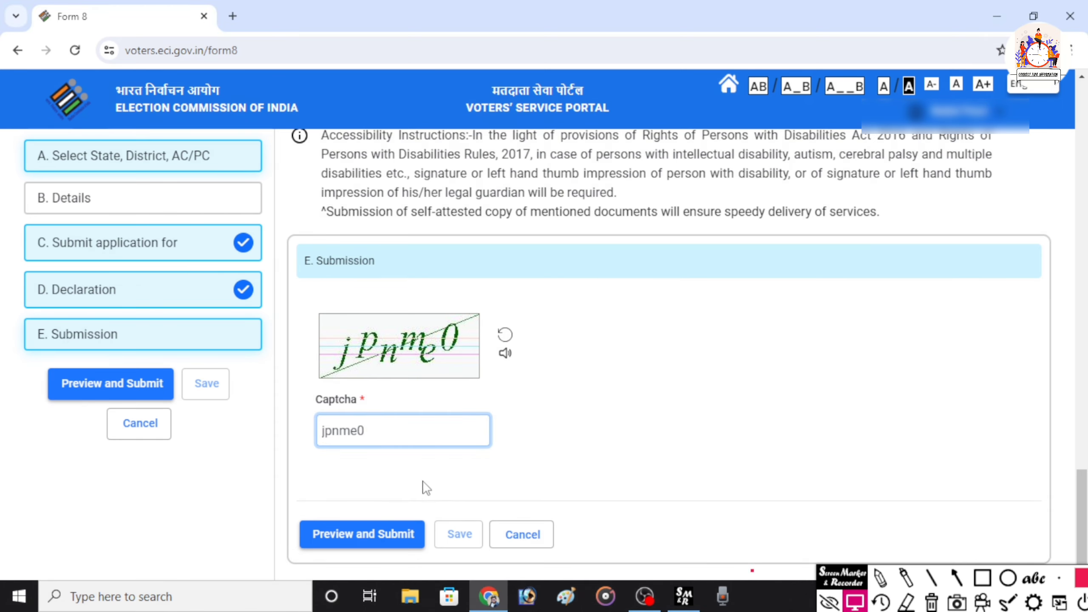
{"action": "left_click", "coordinate": [372, 536]}
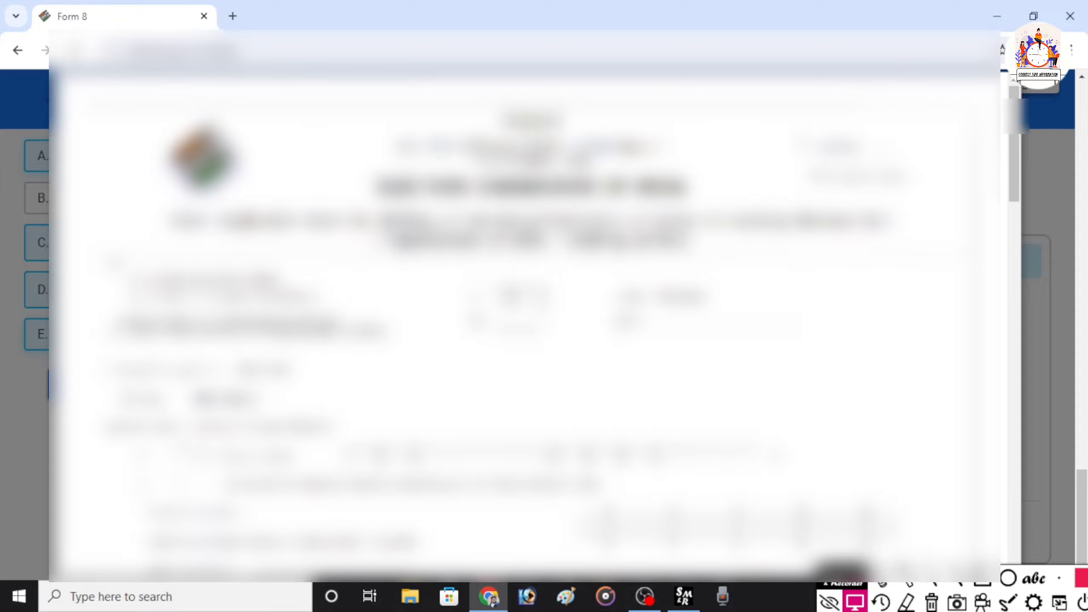
{"action": "scroll", "coordinate": [525, 300], "scroll_direction": "down", "scroll_amount": 6}
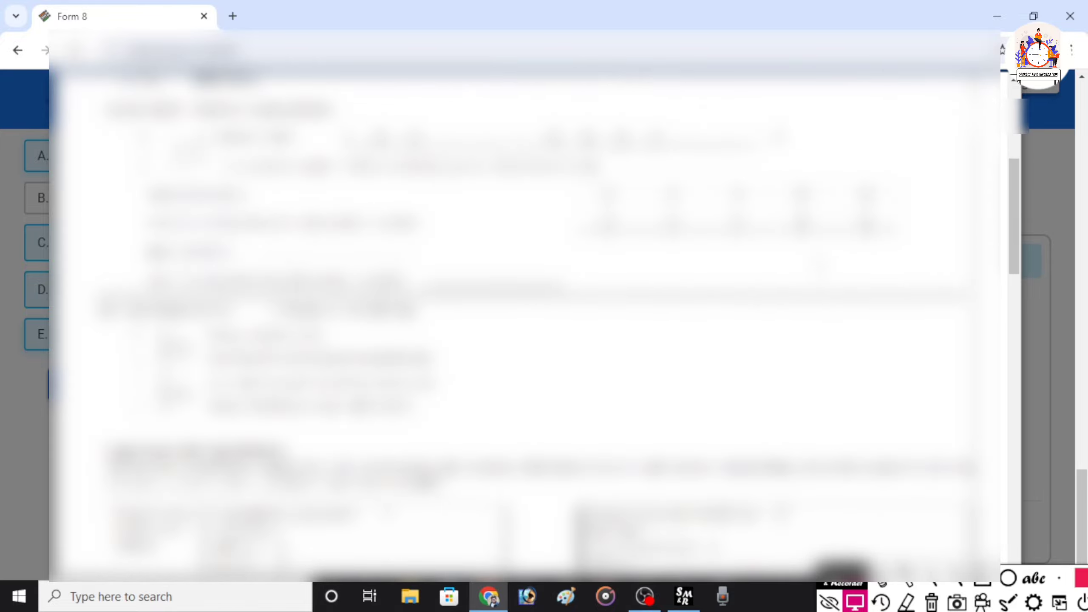
{"action": "scroll", "coordinate": [525, 300], "scroll_direction": "down", "scroll_amount": 7}
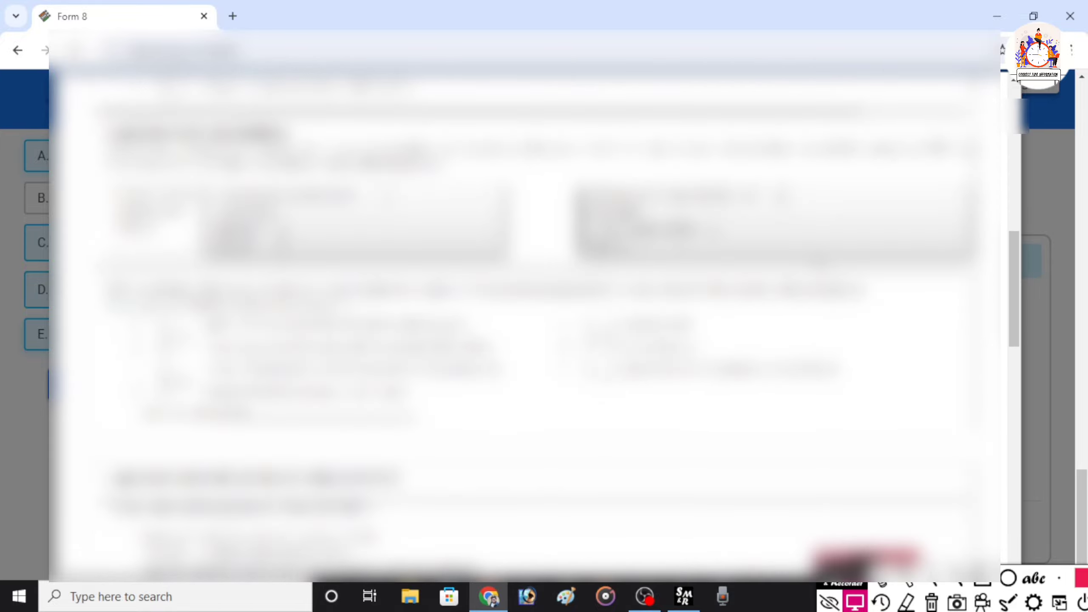
{"action": "scroll", "coordinate": [525, 300], "scroll_direction": "down", "scroll_amount": 8}
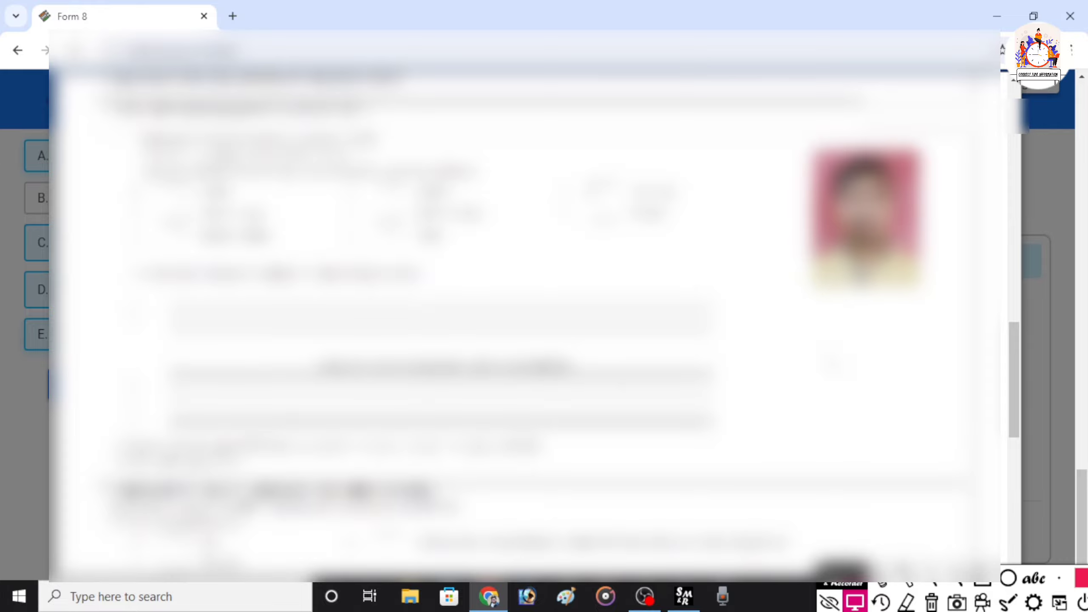
{"action": "scroll", "coordinate": [525, 300], "scroll_direction": "down", "scroll_amount": 4}
{"action": "scroll", "coordinate": [524, 300], "scroll_direction": "down", "scroll_amount": 6}
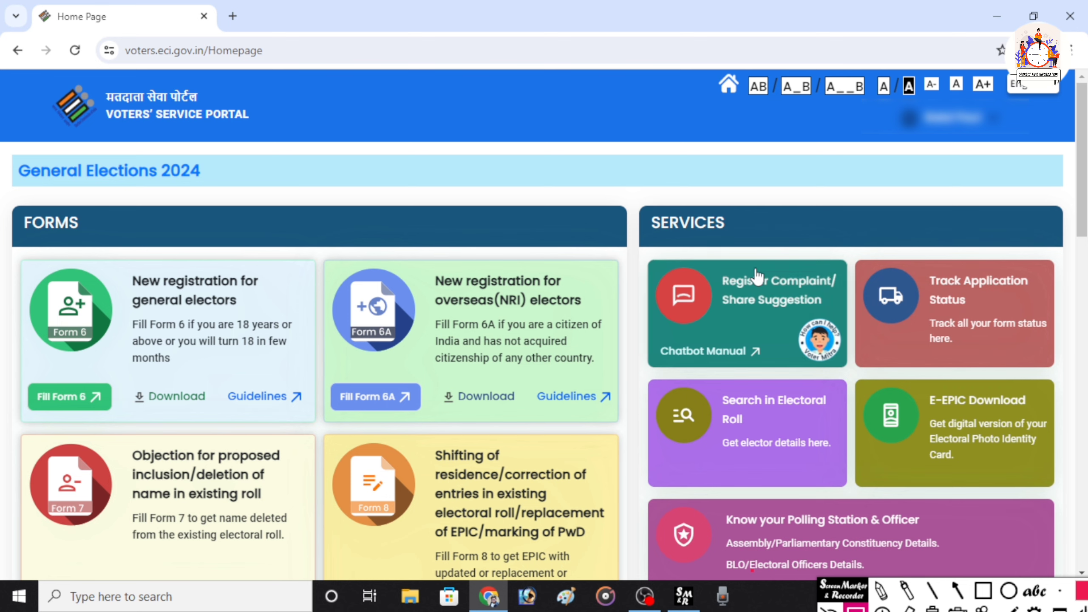
Open Track Application Status from the portal's services and outline the Reference Number field
{"action": "left_click", "coordinate": [929, 316]}
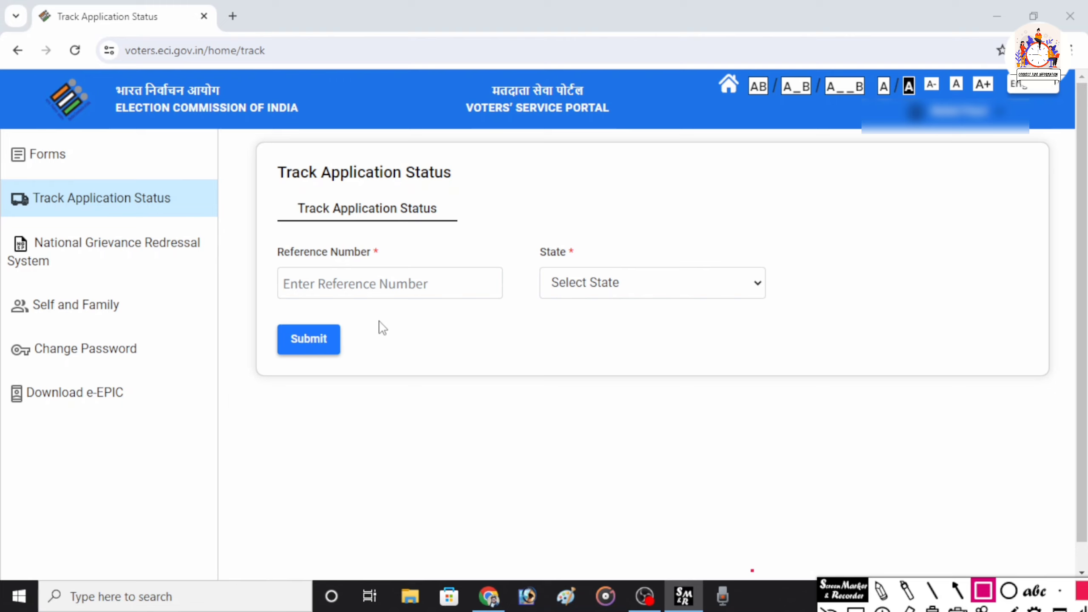
{"action": "mouse_move", "coordinate": [266, 259]}
{"action": "left_mouse_down"}
{"action": "mouse_move", "coordinate": [471, 307]}
{"action": "mouse_move", "coordinate": [514, 302]}
{"action": "left_mouse_up"}
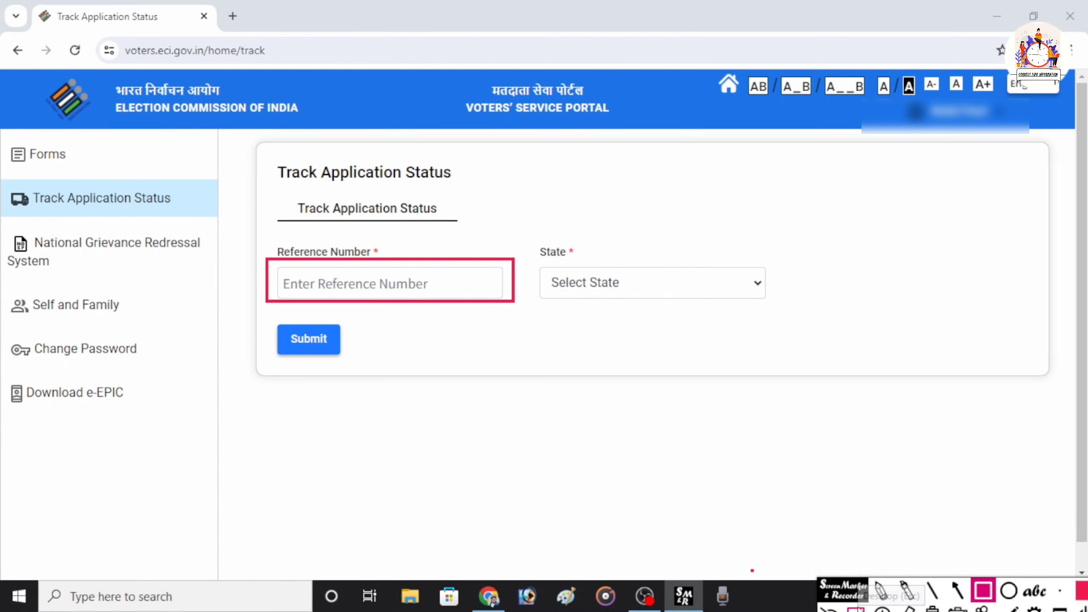
{"action": "left_click", "coordinate": [856, 607]}
Choose West Bengal as the state and submit the application's reference number to look up its status
{"action": "left_click", "coordinate": [705, 296]}
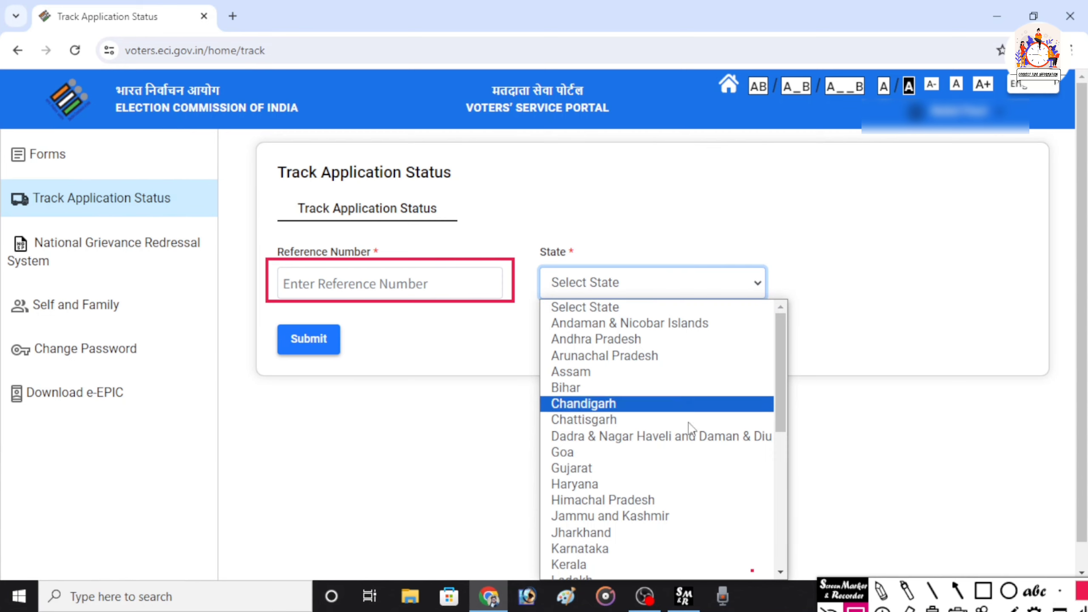
{"action": "scroll", "coordinate": [688, 471], "scroll_direction": "down", "scroll_amount": 5}
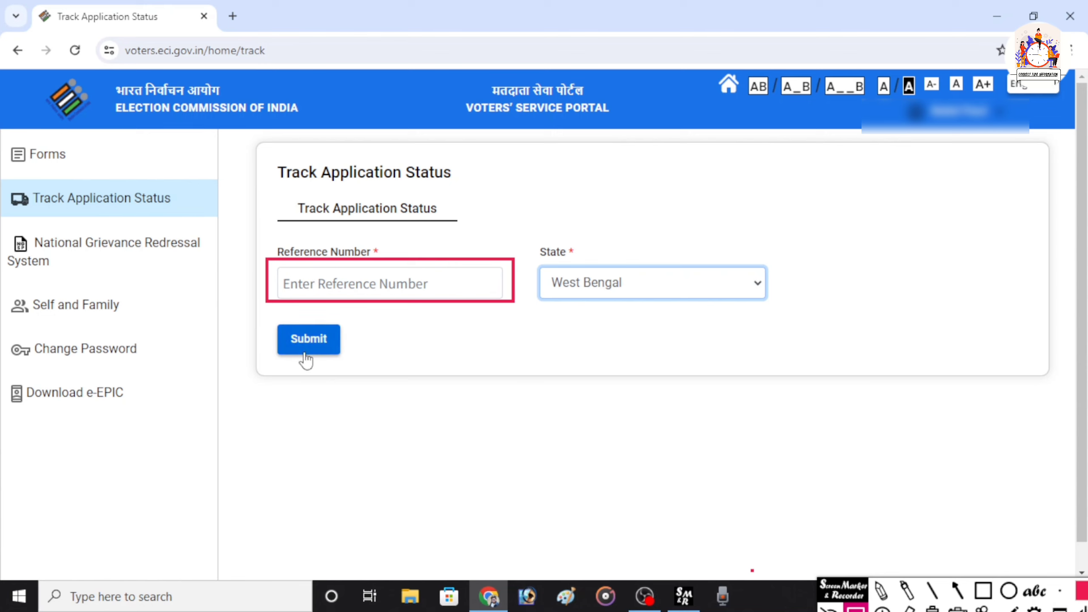
{"action": "left_click", "coordinate": [307, 339]}
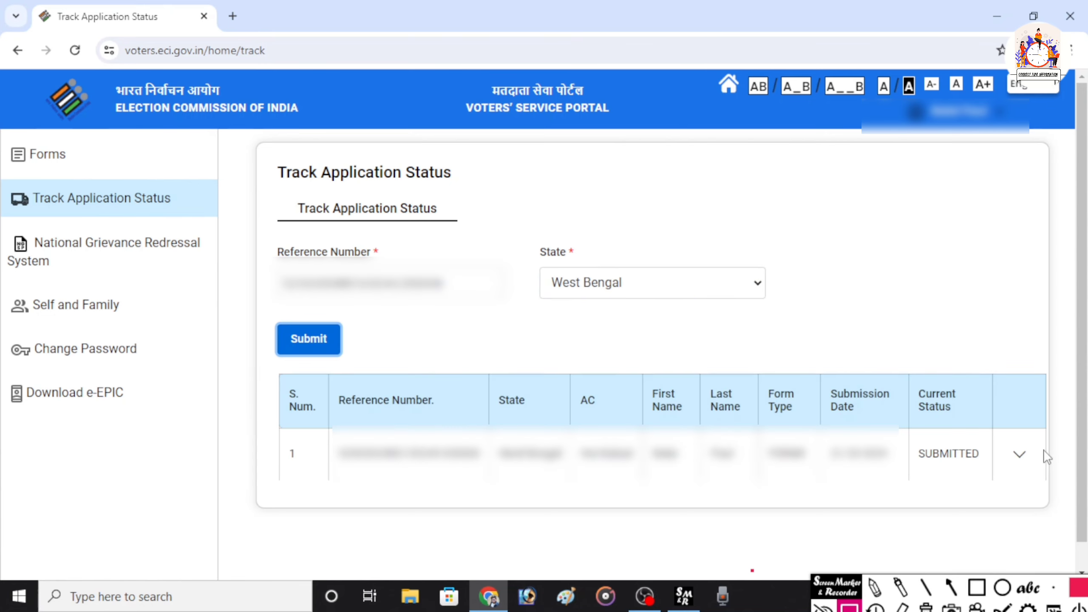